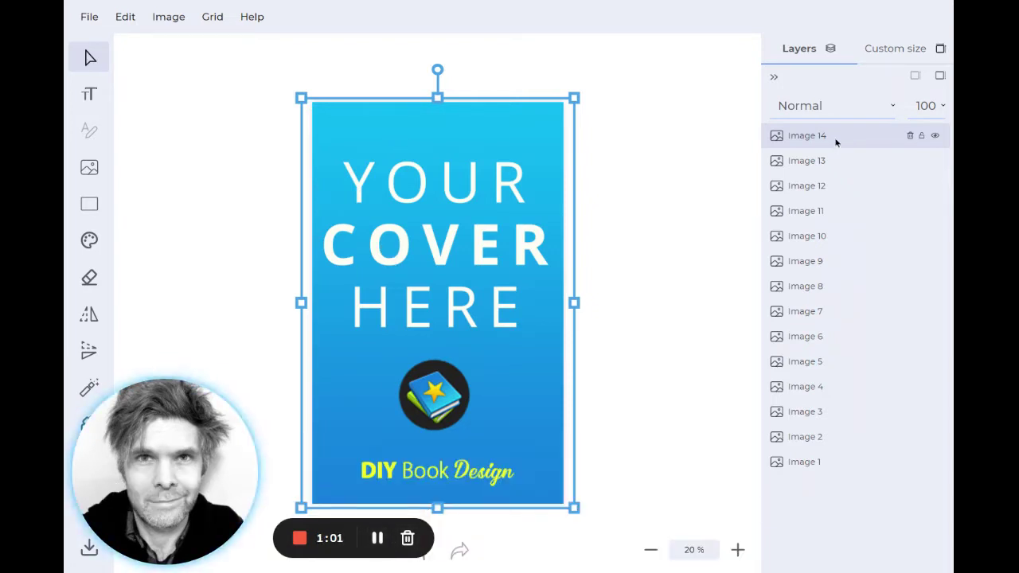
# Hide the layers Image 14, Image 13, Image 12 and Image 11 one after another.
pyautogui.click(936, 136)
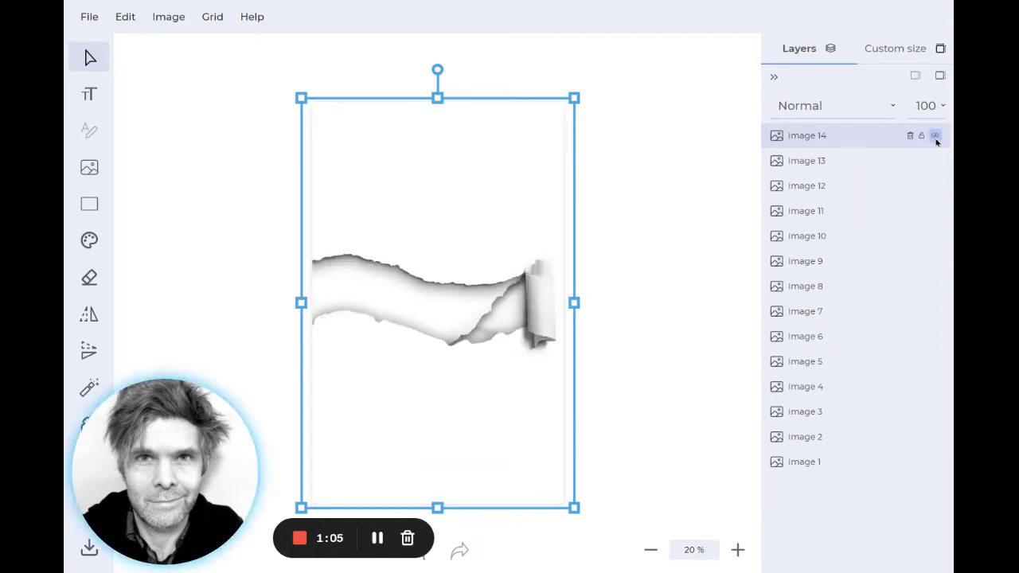
pyautogui.click(835, 160)
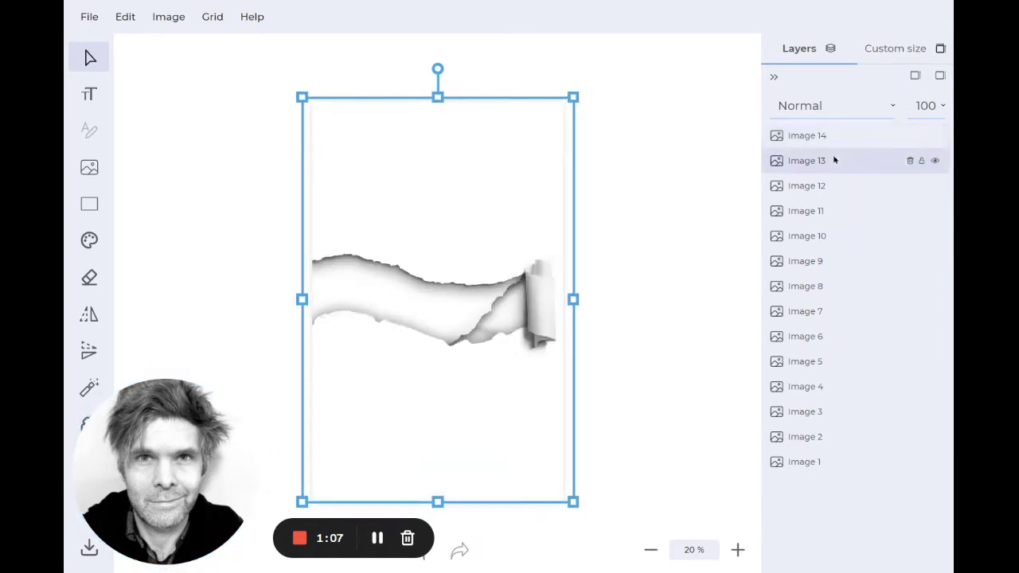
pyautogui.click(935, 162)
pyautogui.click(869, 186)
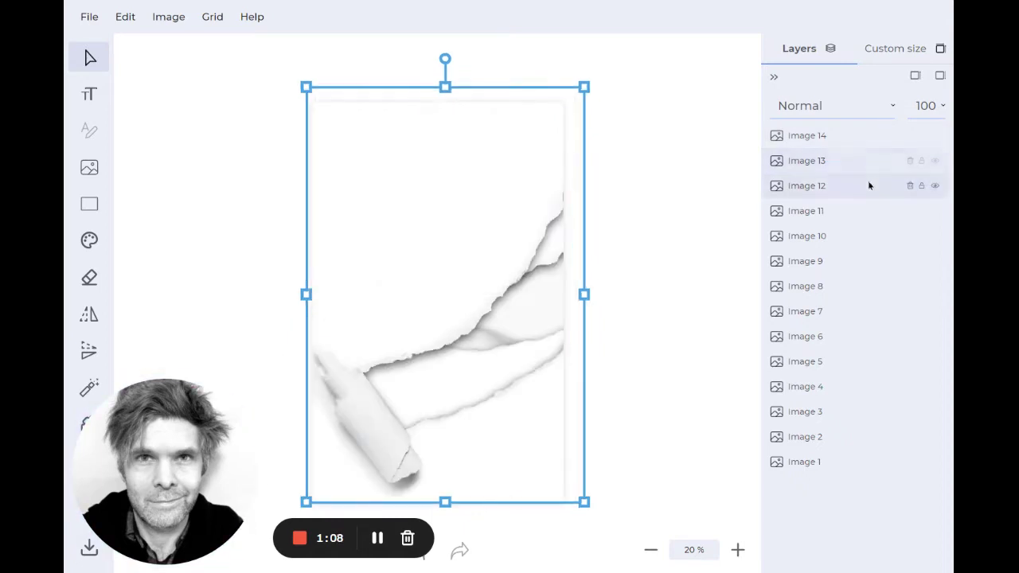
pyautogui.click(936, 185)
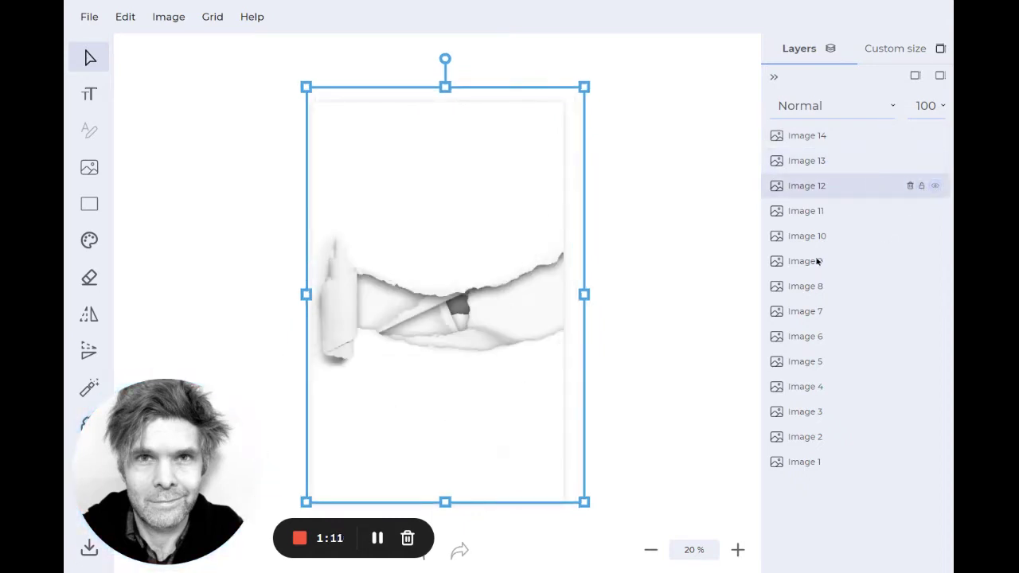
pyautogui.click(866, 231)
pyautogui.click(857, 217)
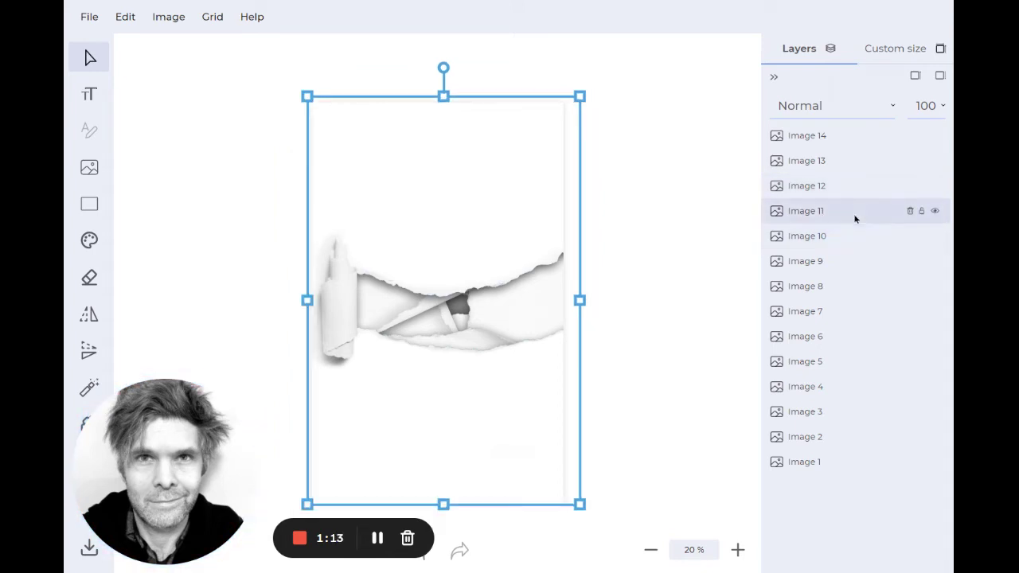
pyautogui.click(937, 211)
# Hide the layers Image 10, Image 9 and Image 8 to uncover the tear design beneath.
pyautogui.click(855, 236)
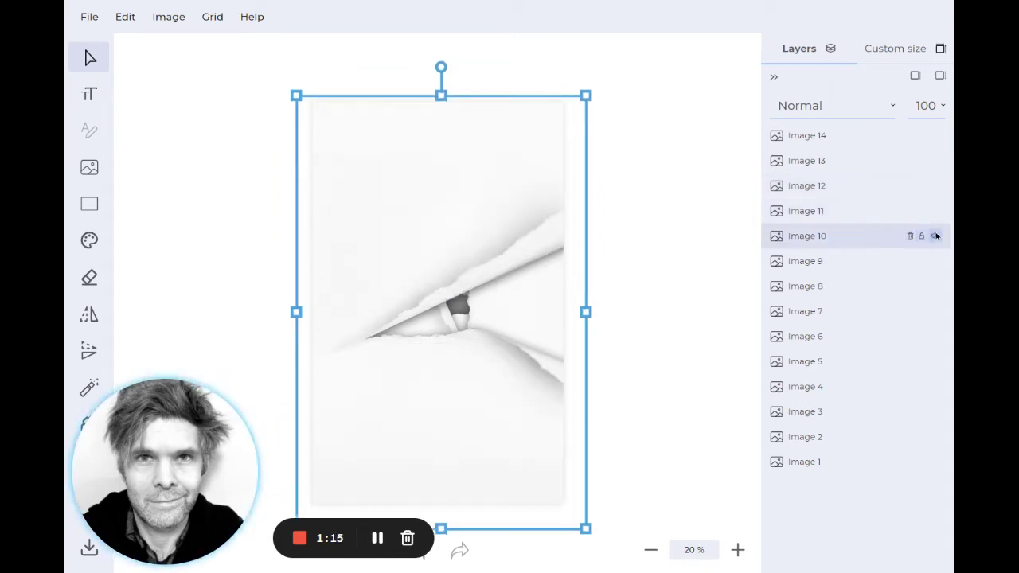
pyautogui.click(935, 236)
pyautogui.click(849, 262)
pyautogui.click(935, 261)
pyautogui.click(851, 287)
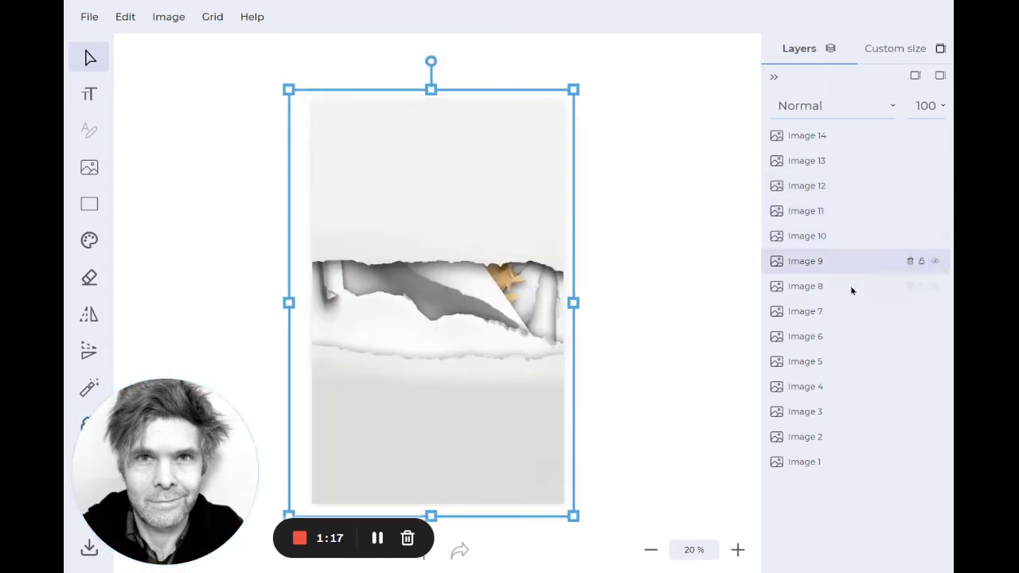
pyautogui.click(936, 286)
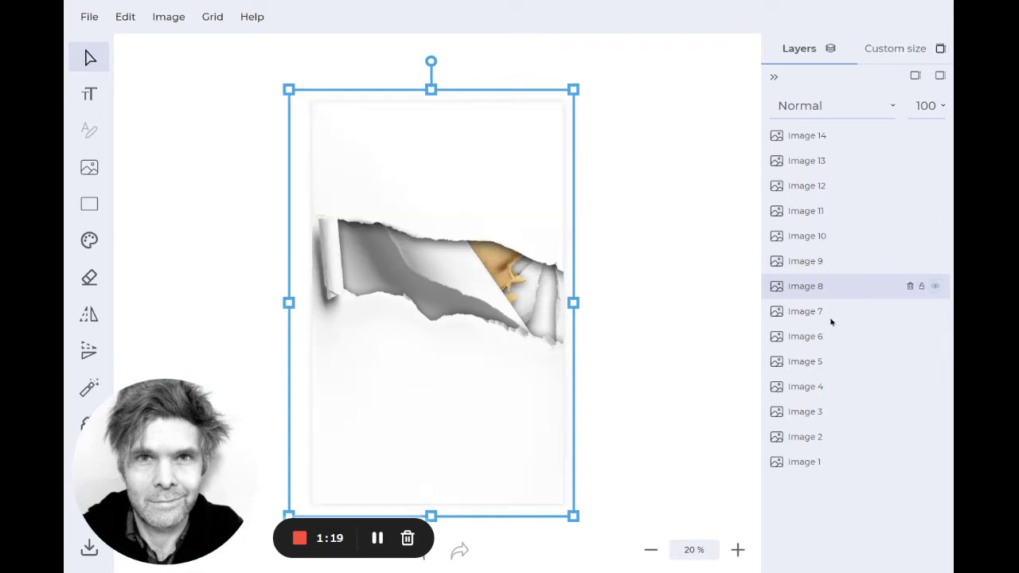
# Hide the layers Image 7, Image 6 and Image 5, selecting each one in turn.
pyautogui.click(834, 314)
pyautogui.click(937, 312)
pyautogui.click(841, 345)
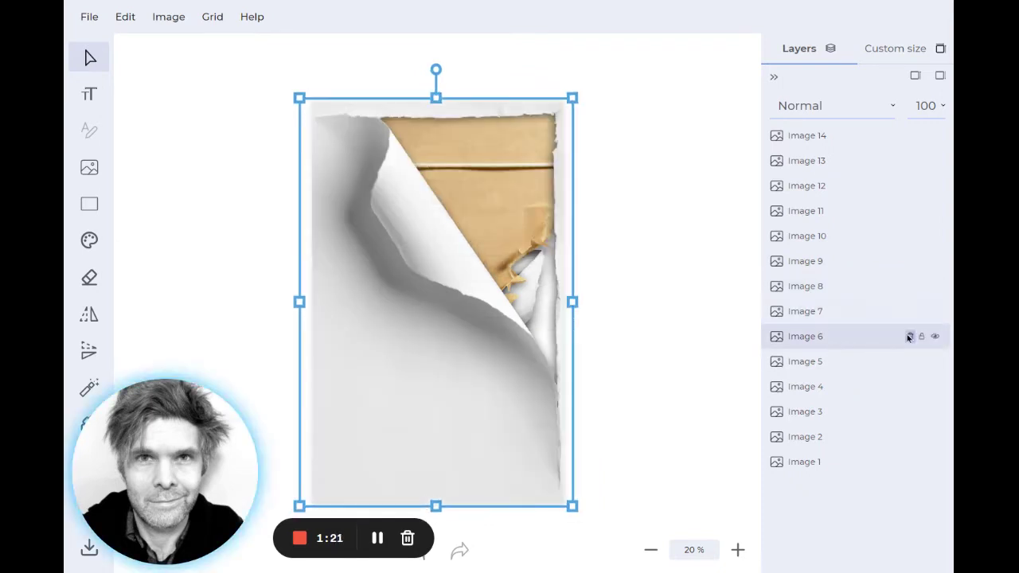
pyautogui.click(935, 336)
pyautogui.click(860, 363)
pyautogui.click(935, 361)
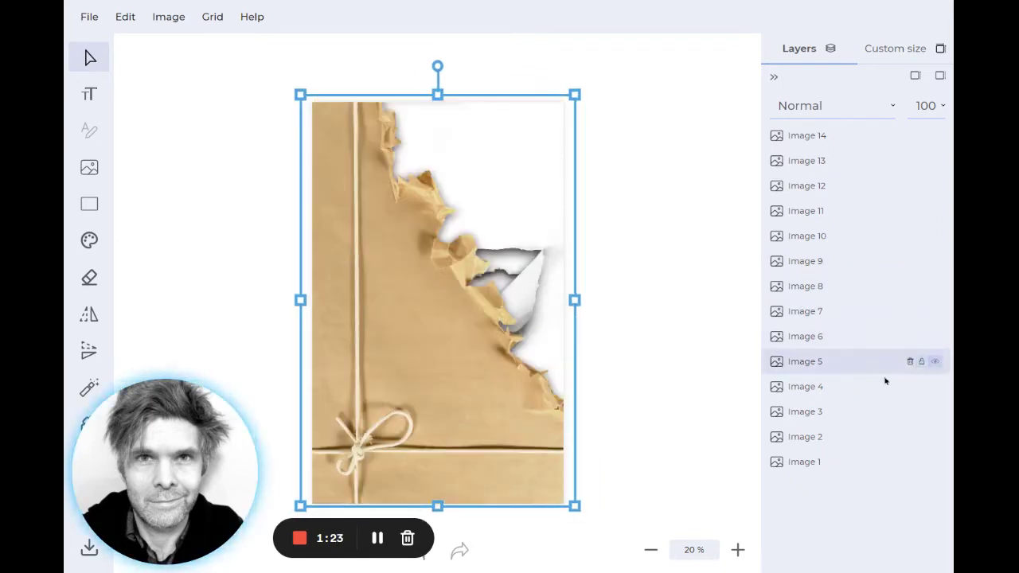
# Hide the layers Image 4 and Image 3.
pyautogui.click(844, 388)
pyautogui.click(936, 387)
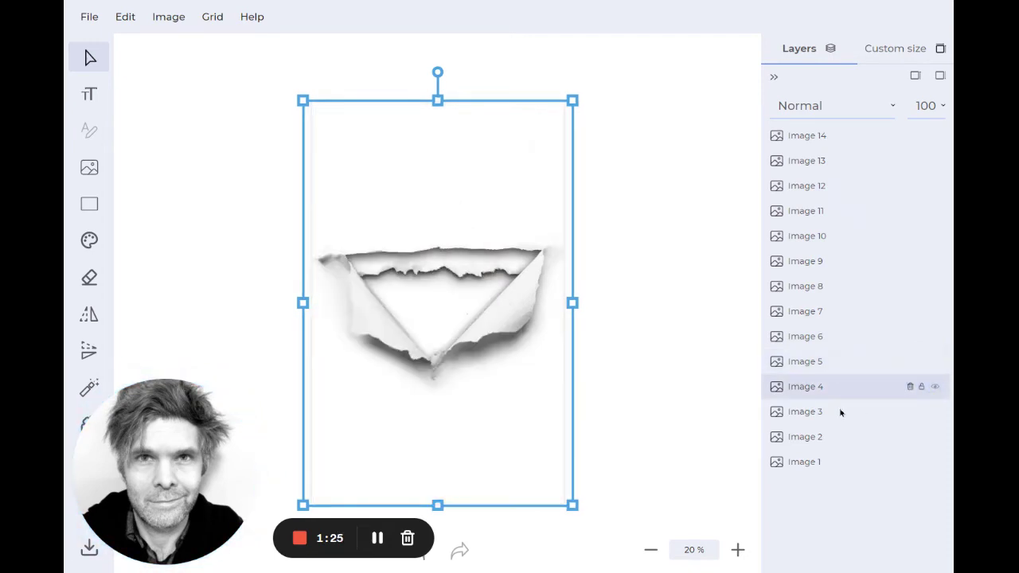
pyautogui.click(841, 412)
pyautogui.click(841, 395)
pyautogui.click(868, 412)
pyautogui.click(936, 411)
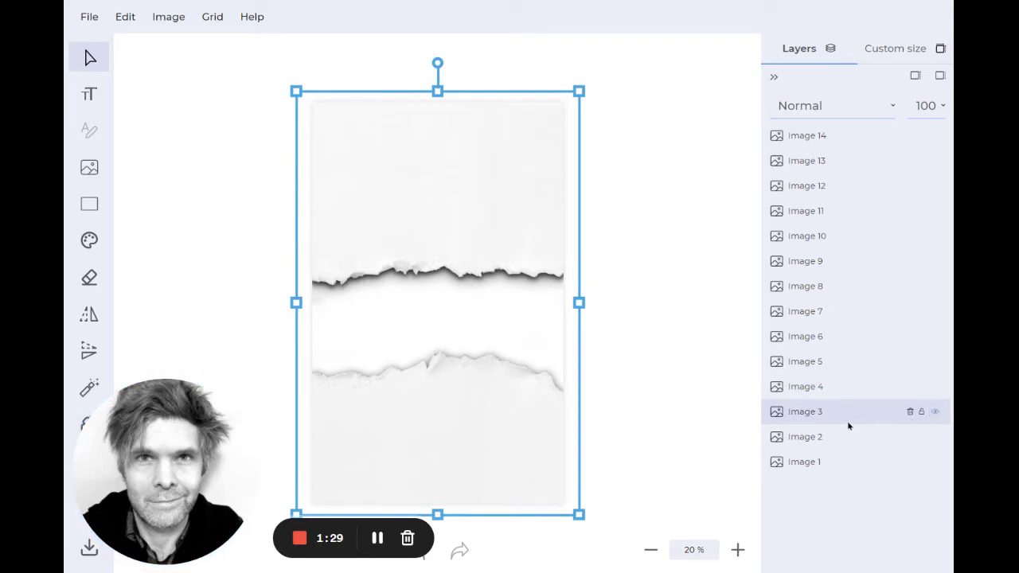
# Hide the Image 2 layer and move the Image 1 torn paper slightly up on the page.
pyautogui.click(837, 436)
pyautogui.click(936, 437)
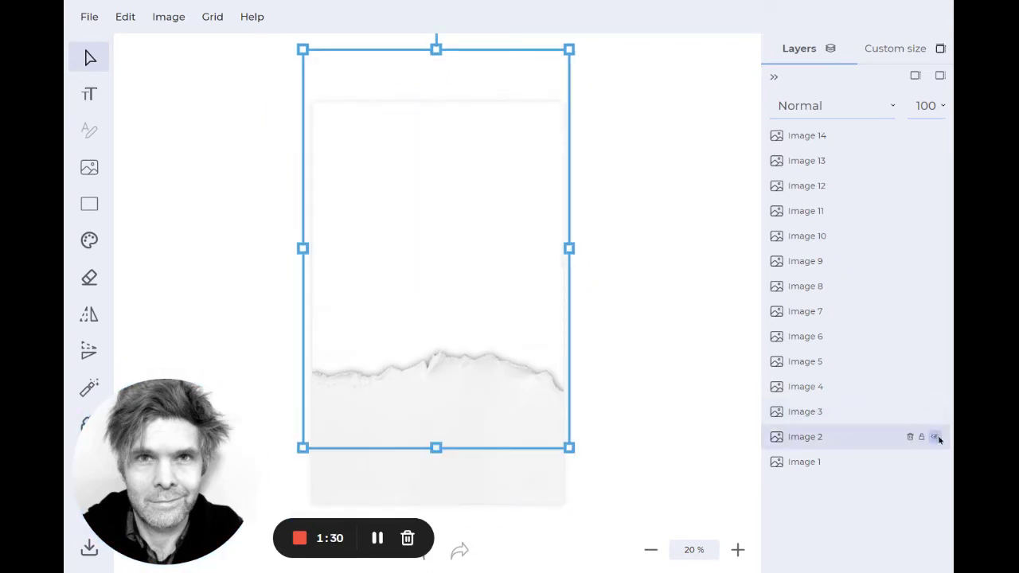
pyautogui.click(839, 464)
pyautogui.moveTo(428, 402); pyautogui.dragTo(460, 396)
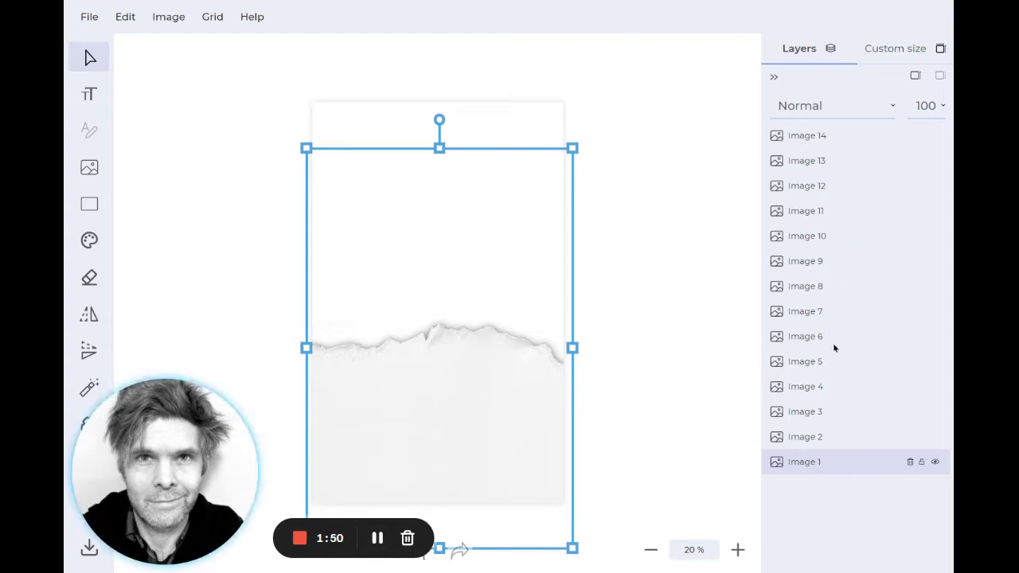
# Make the Image 14 cover layer visible again.
pyautogui.click(844, 140)
pyautogui.click(936, 137)
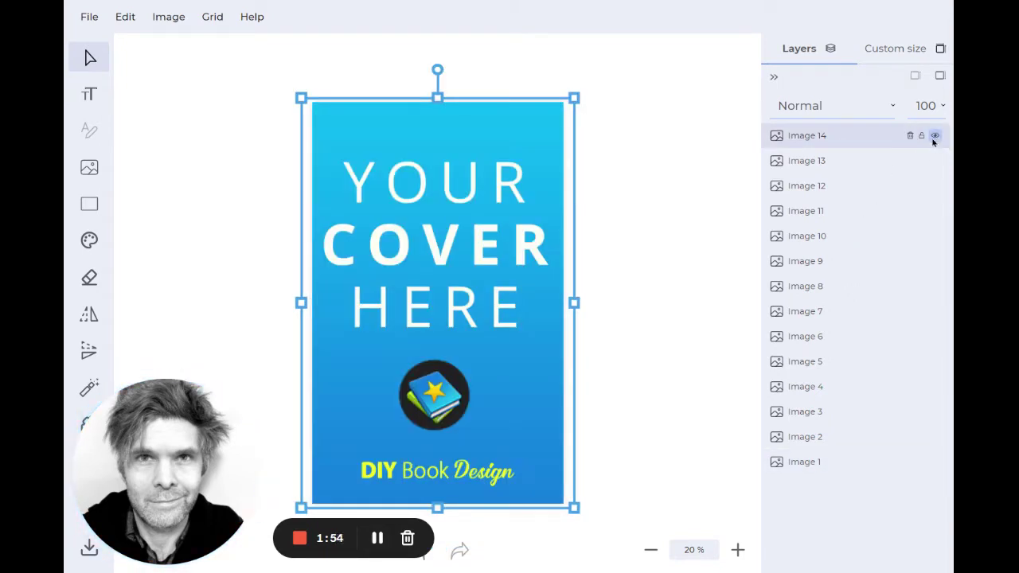
pyautogui.click(935, 137)
pyautogui.click(935, 137)
# Send the Image 14 cover layer backward to the very bottom of the layer stack, below Image 1.
pyautogui.click(941, 76)
pyautogui.click(941, 76)
pyautogui.click(941, 76)
pyautogui.click(941, 75)
pyautogui.click(941, 75)
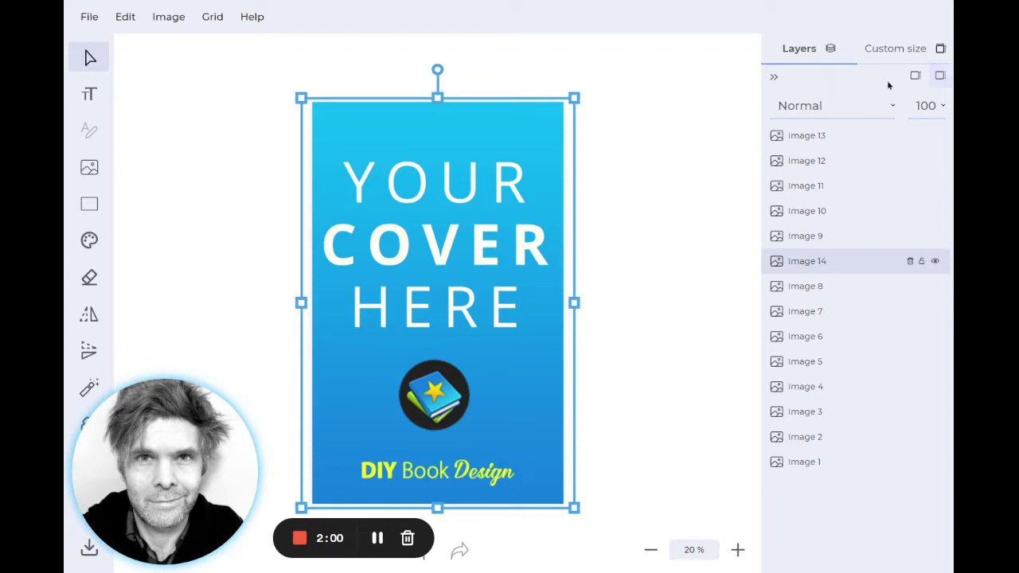
pyautogui.click(941, 77)
pyautogui.click(941, 78)
pyautogui.click(940, 78)
pyautogui.click(940, 77)
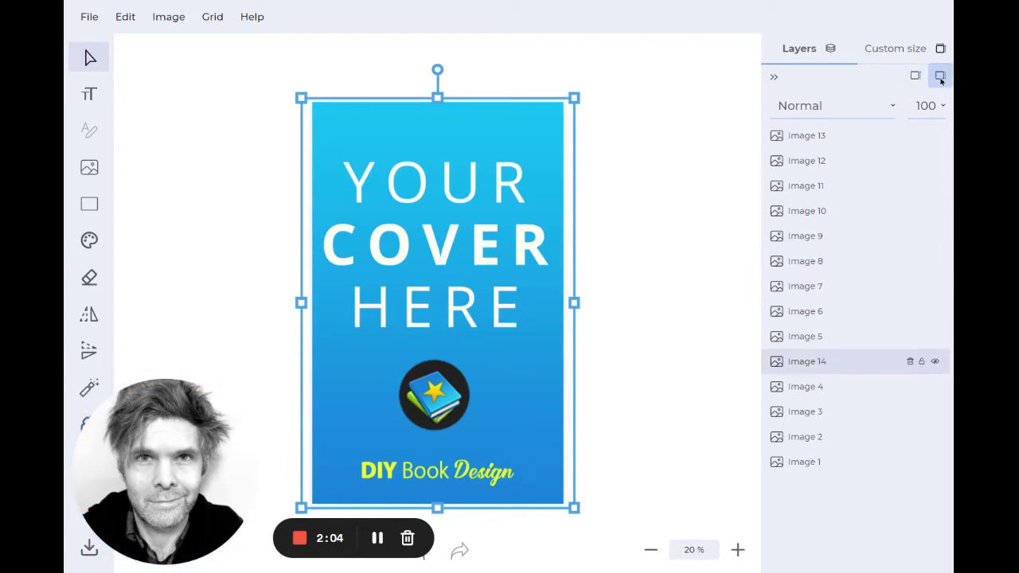
pyautogui.click(940, 77)
pyautogui.click(941, 77)
pyautogui.click(941, 78)
pyautogui.click(940, 78)
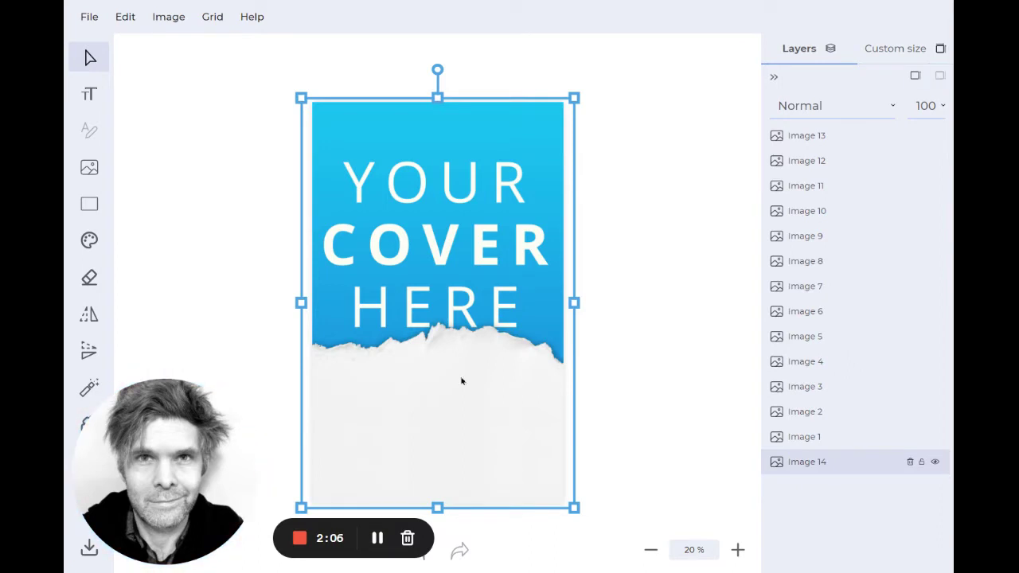
# Show the Image 2 torn paper and position it and Image 1 so a strip of the cover shows between them.
pyautogui.moveTo(460, 378); pyautogui.dragTo(445, 409)
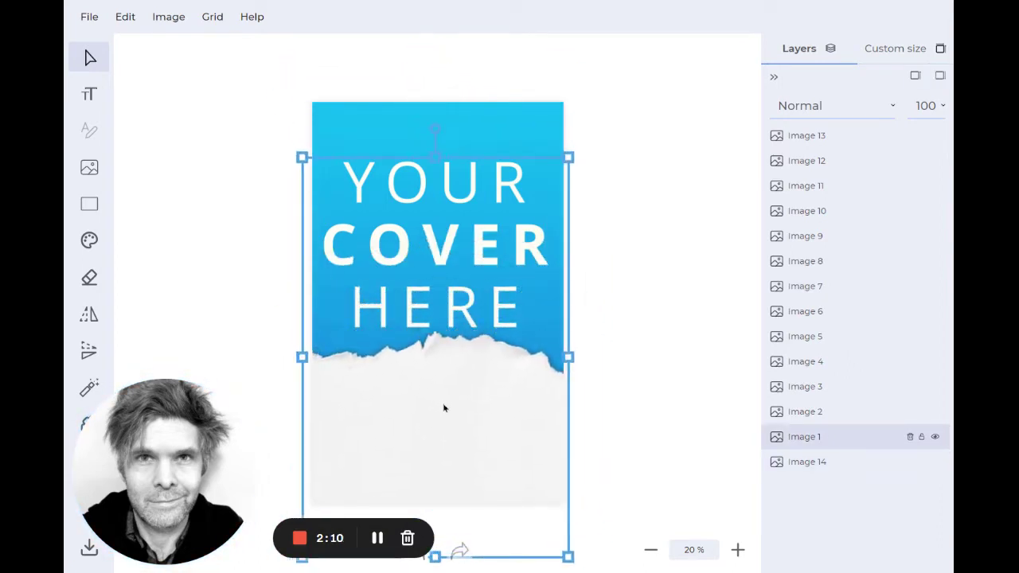
pyautogui.click(814, 413)
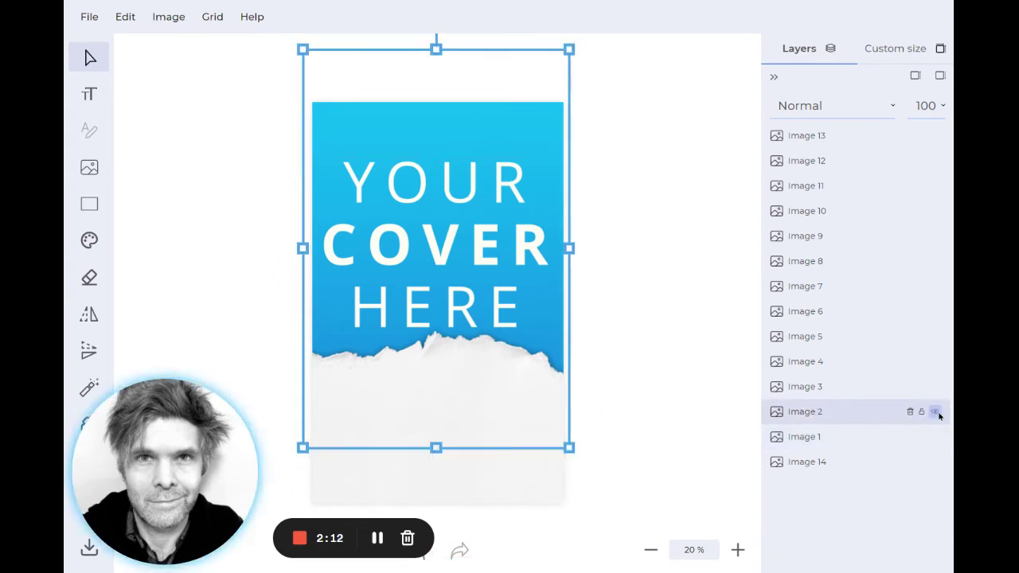
pyautogui.click(935, 412)
pyautogui.moveTo(469, 260); pyautogui.dragTo(467, 216)
pyautogui.moveTo(469, 444); pyautogui.dragTo(467, 375)
pyautogui.click(455, 448)
pyautogui.moveTo(455, 448); pyautogui.dragTo(466, 391)
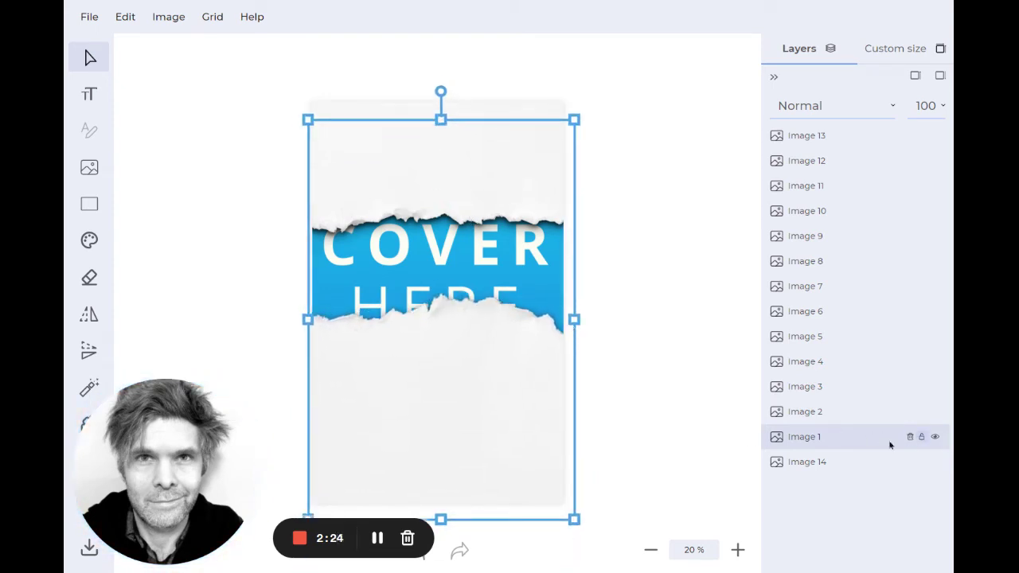
# Switch the tear effect by hiding Image 1 and Image 2 and showing Image 3.
pyautogui.click(935, 436)
pyautogui.click(935, 412)
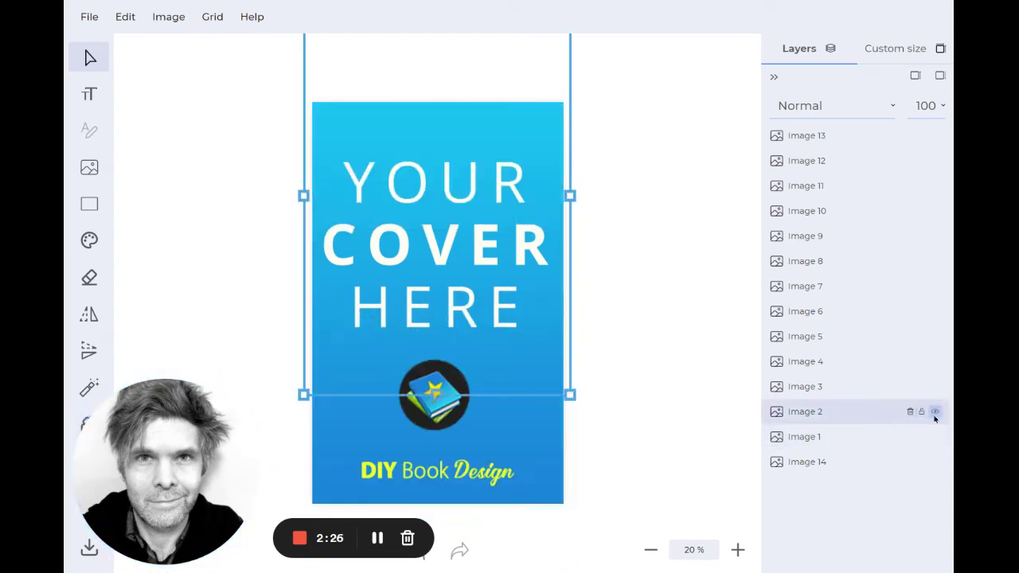
pyautogui.click(809, 387)
pyautogui.click(935, 386)
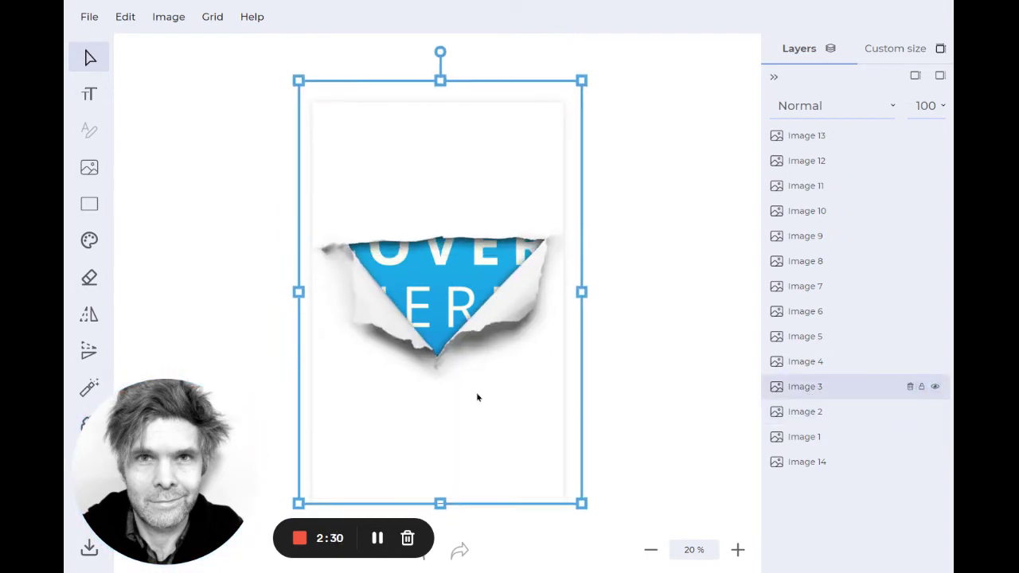
# Move the Image 3 tear up over the word YOUR and place a pasted copy over the exposed lower part of the cover.
pyautogui.moveTo(475, 396); pyautogui.dragTo(477, 341)
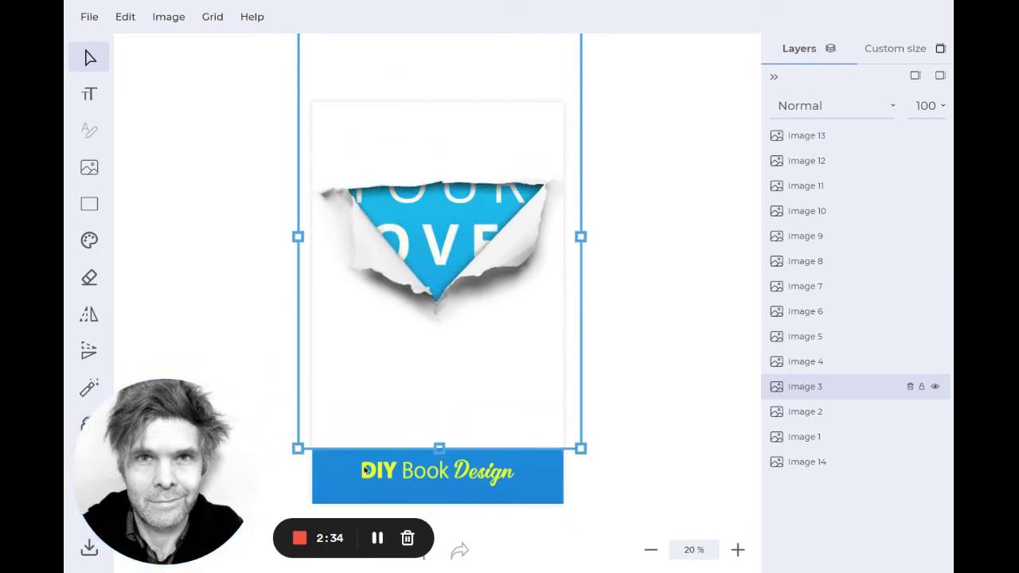
pyautogui.moveTo(457, 382); pyautogui.dragTo(458, 364)
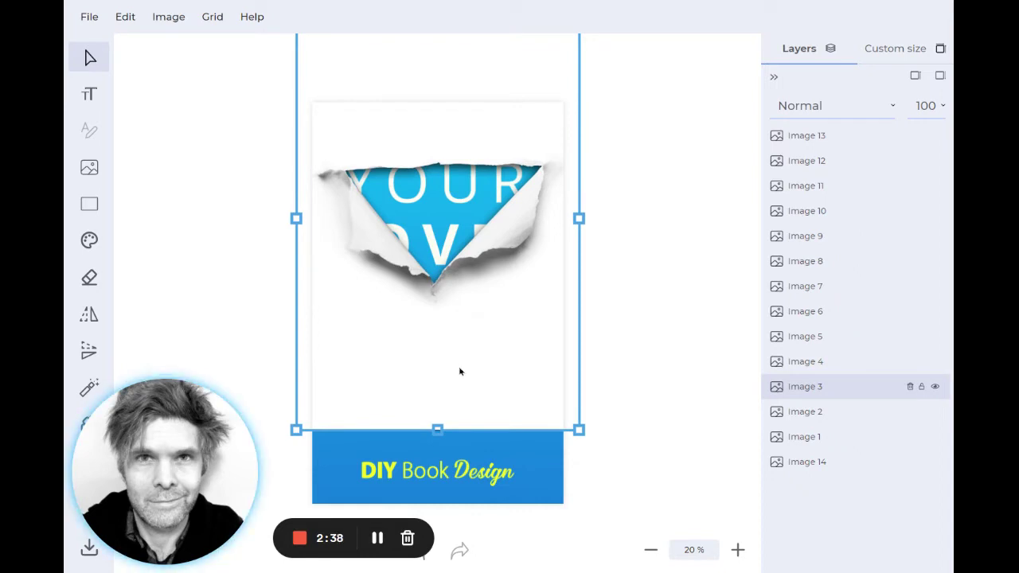
pyautogui.hotkey('ctrl', 'v')
pyautogui.moveTo(464, 357); pyautogui.dragTo(507, 466)
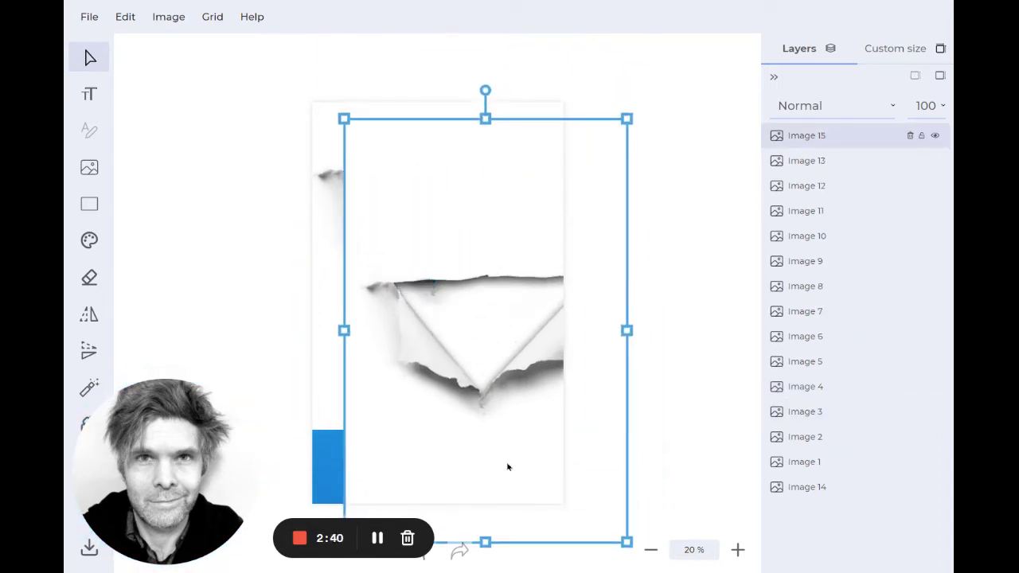
pyautogui.moveTo(475, 239); pyautogui.dragTo(434, 502)
pyautogui.click(505, 347)
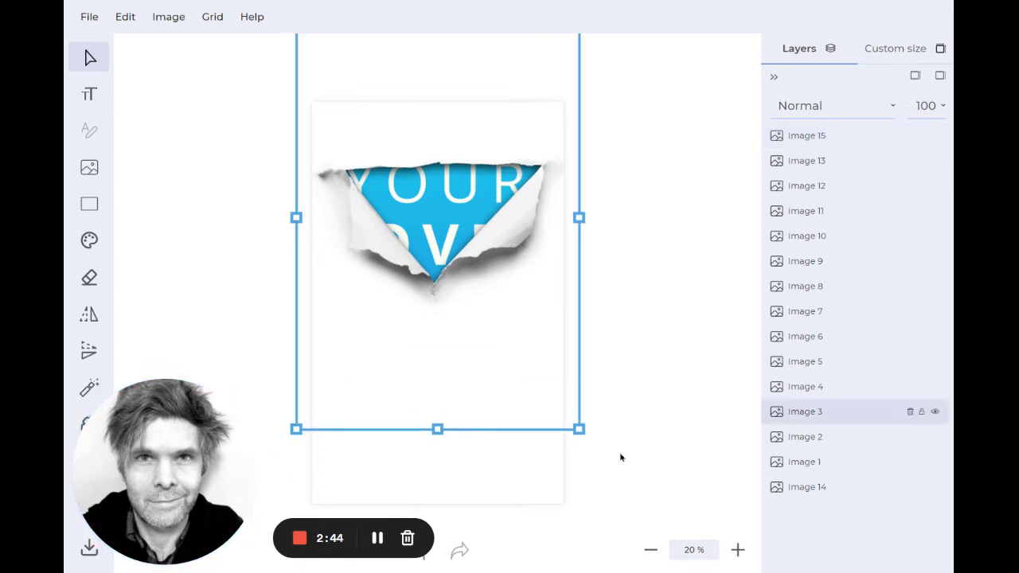
pyautogui.click(494, 498)
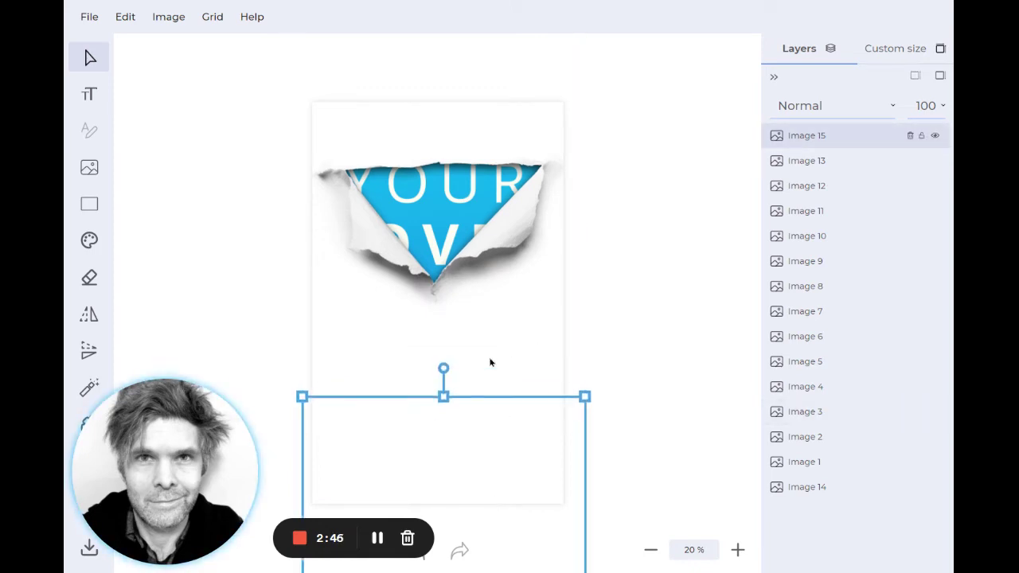
# Move the Image 3 tear down over the book logo and the pasted copy up over the exposed top of the cover.
pyautogui.moveTo(488, 362); pyautogui.dragTo(490, 512)
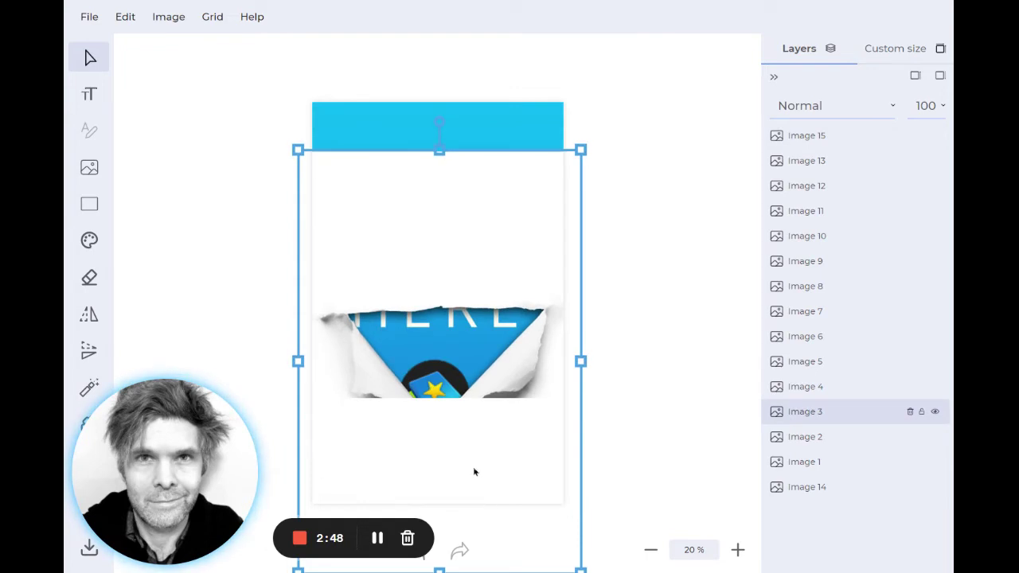
pyautogui.moveTo(470, 470); pyautogui.dragTo(442, 162)
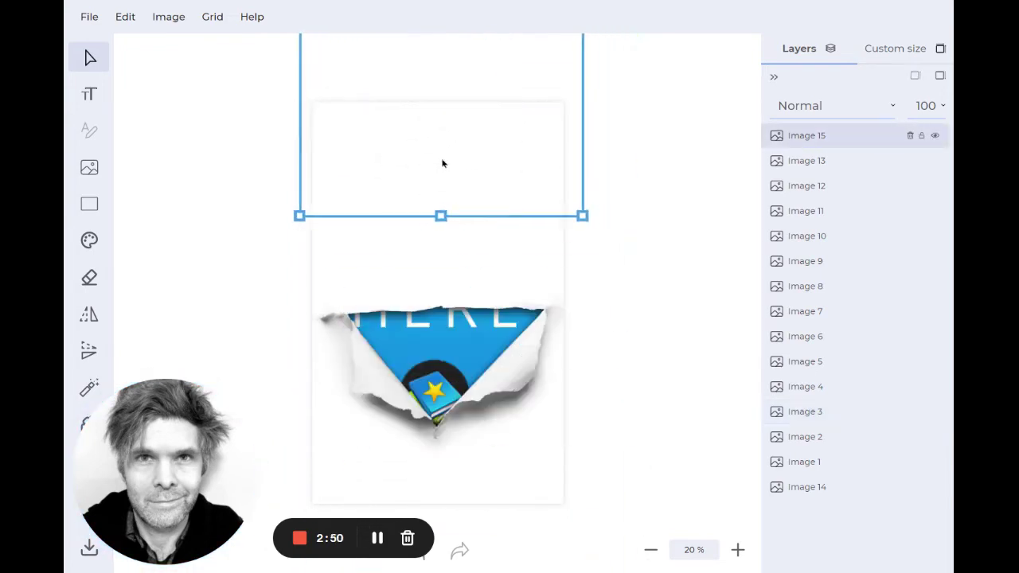
pyautogui.click(488, 263)
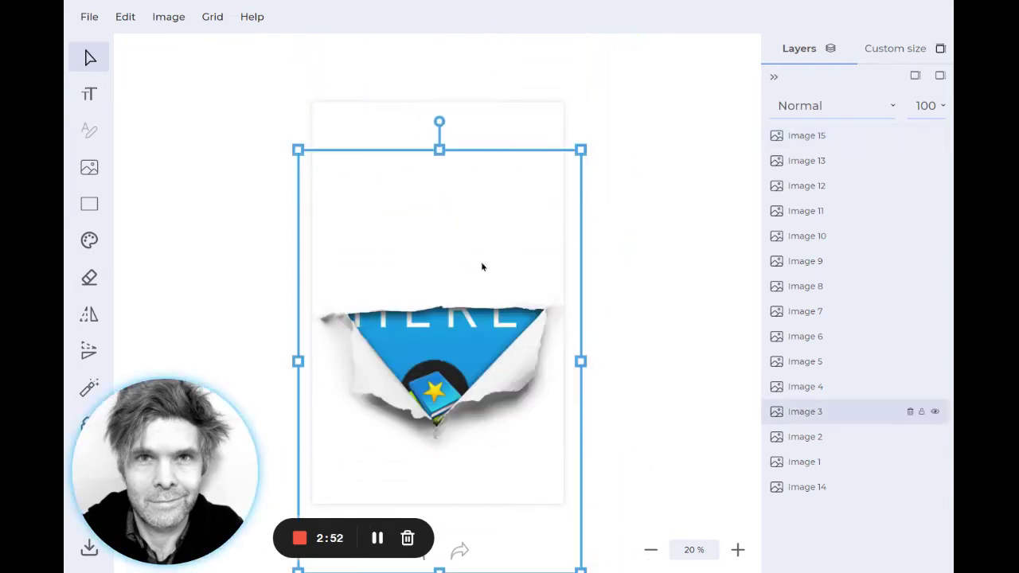
pyautogui.moveTo(182, 539)
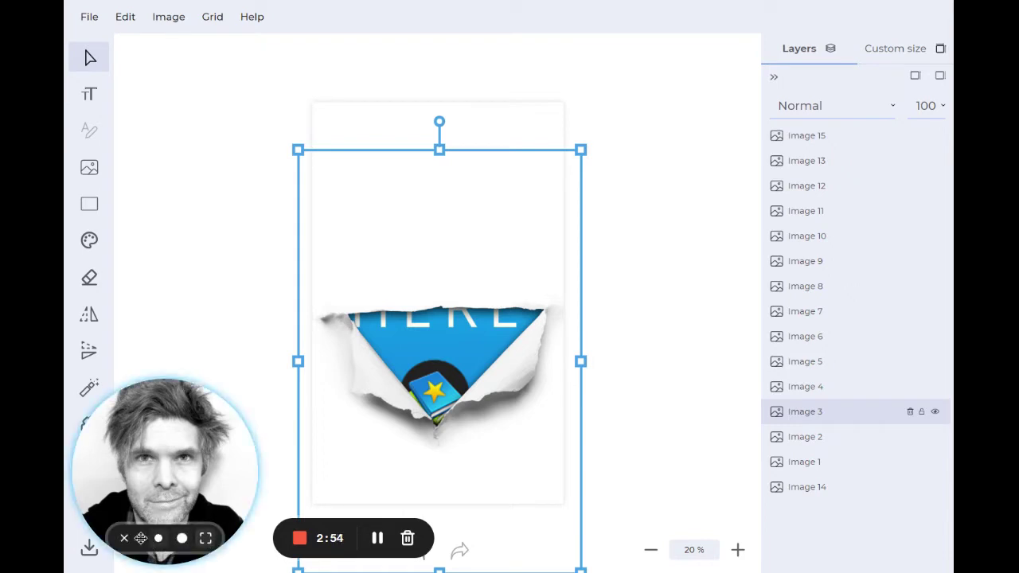
pyautogui.click(124, 538)
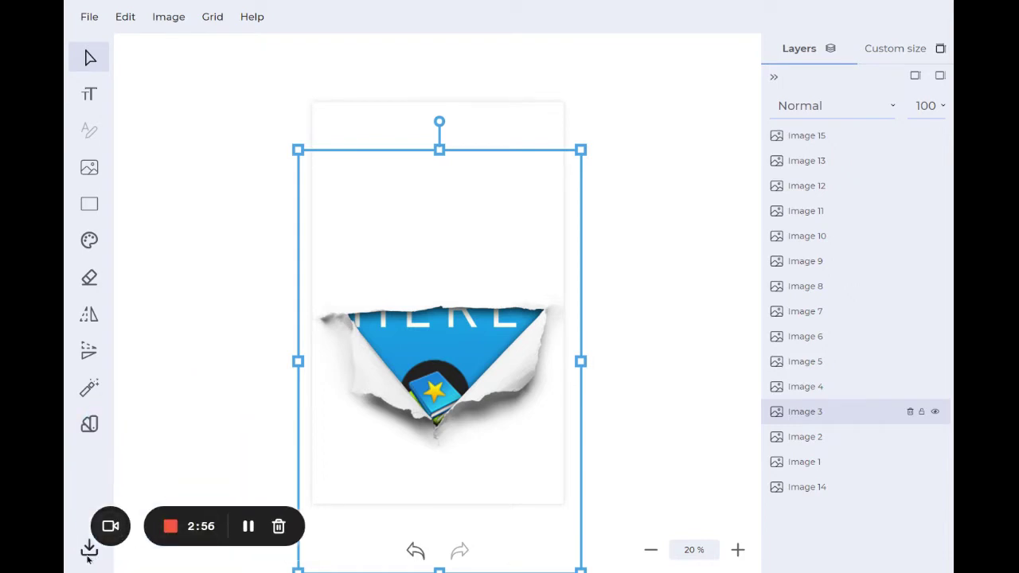
pyautogui.click(87, 17)
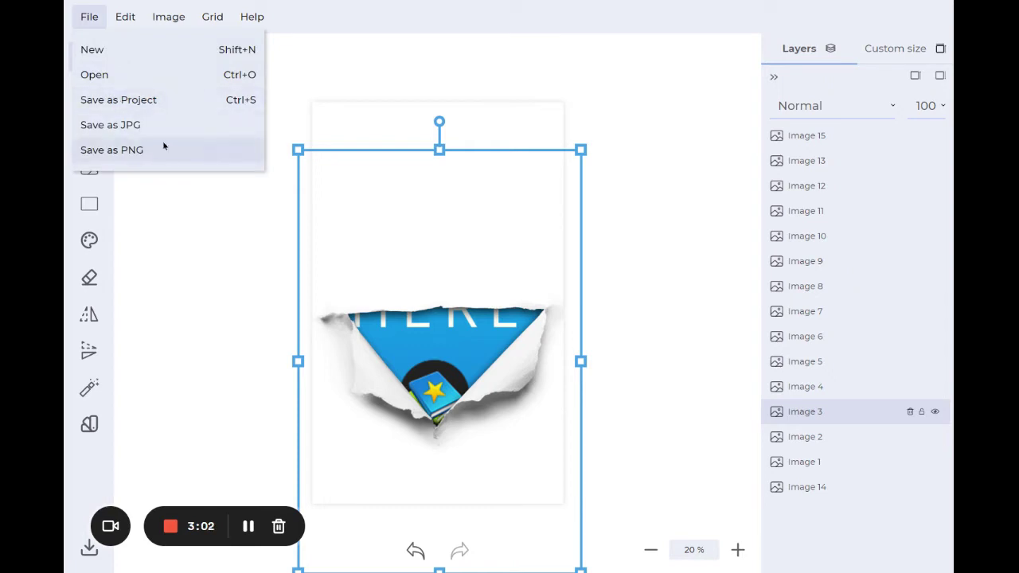
pyautogui.click(248, 528)
# Move the Image 3 tear up to about the middle of the page, over the word HERE.
pyautogui.moveTo(487, 430); pyautogui.dragTo(481, 375)
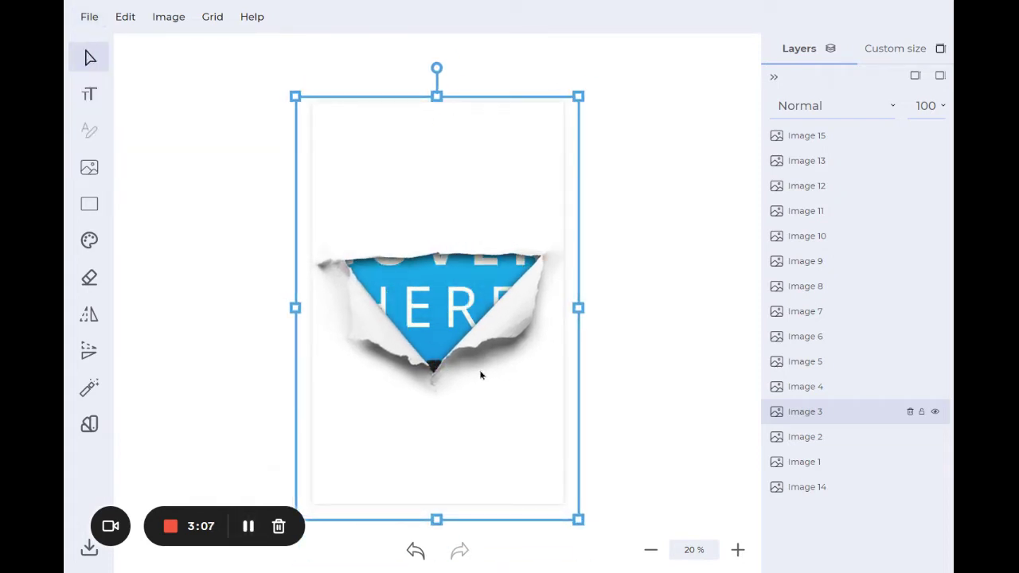
# Hide the Image 3 tear, show Image 4 briefly over the cover, and delete the Image 4 layer.
pyautogui.click(935, 412)
pyautogui.click(842, 386)
pyautogui.click(935, 387)
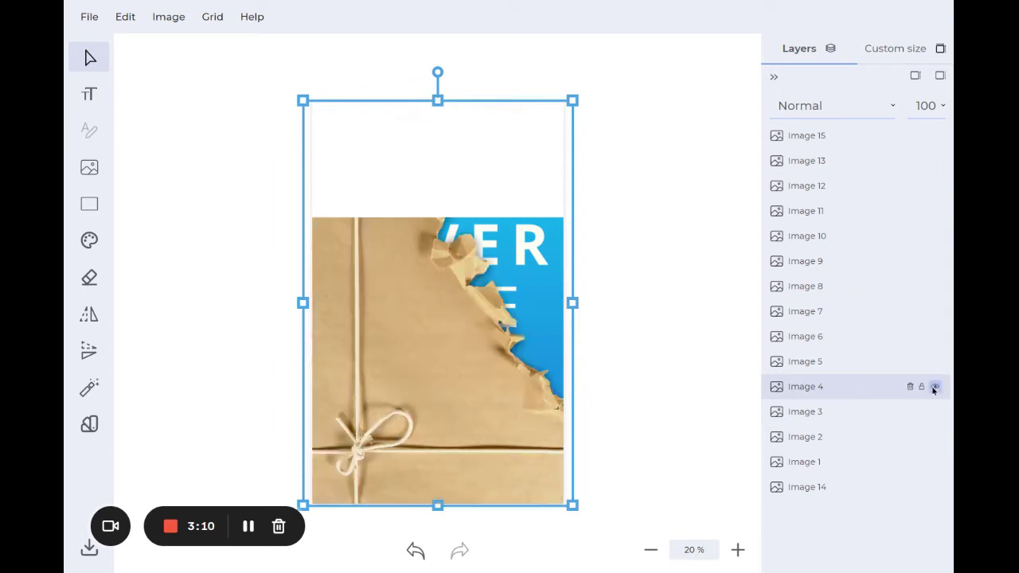
pyautogui.click(935, 387)
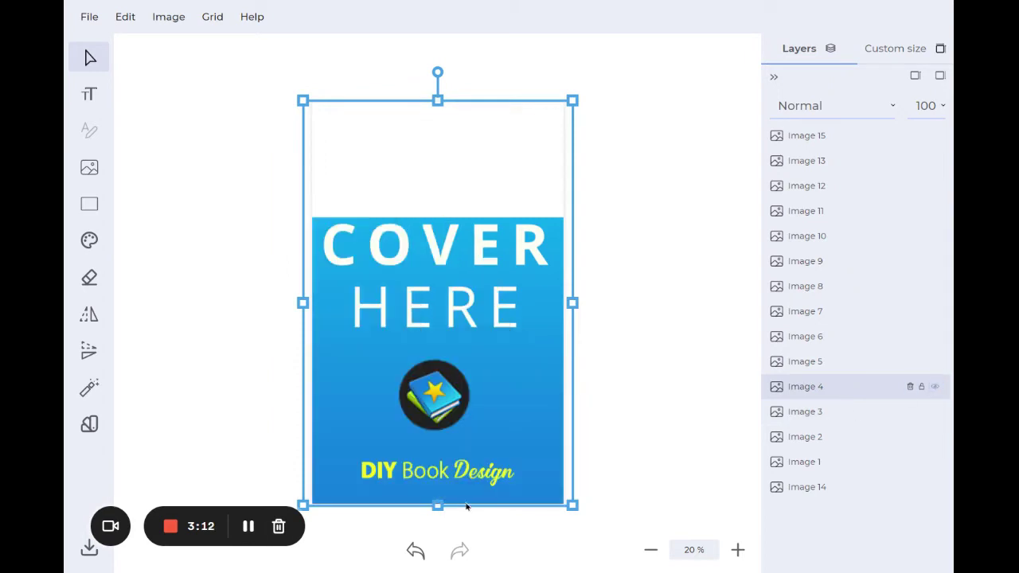
pyautogui.press('Delete')
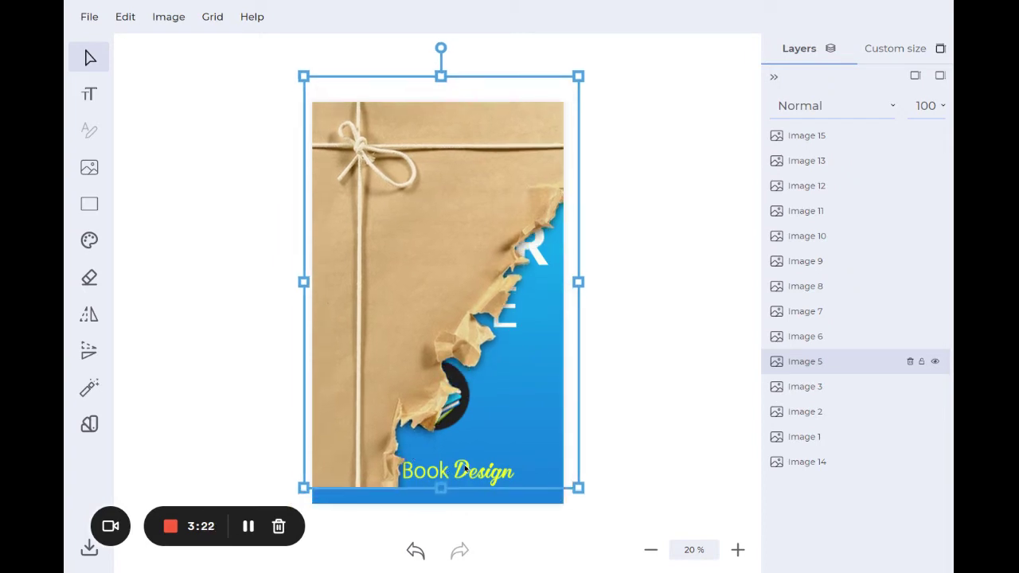
# Move the Image 5 wrapping paper down to cover the page and recolor it green with hue 113 and saturation 0.74.
pyautogui.moveTo(460, 475); pyautogui.dragTo(464, 489)
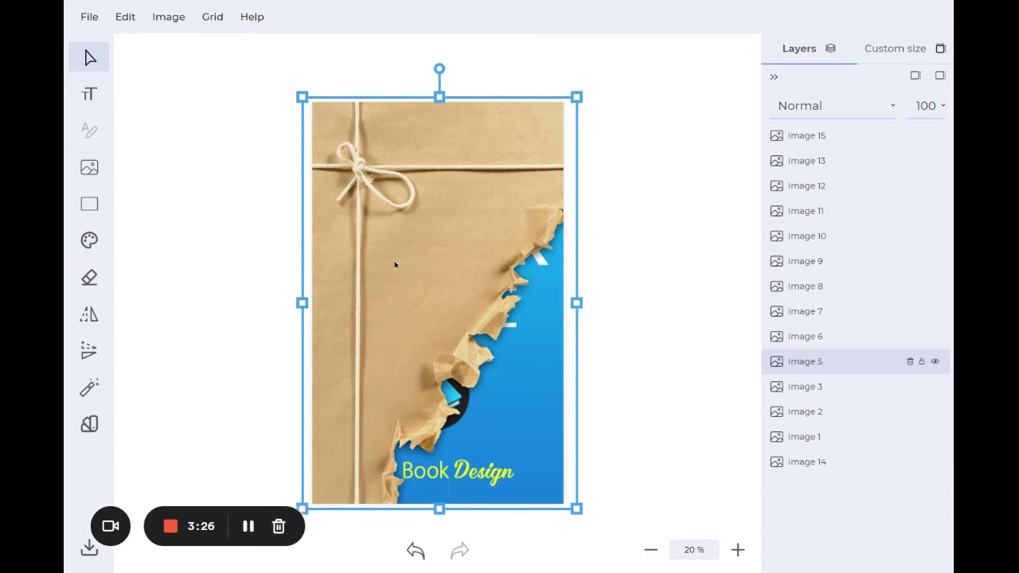
pyautogui.click(89, 240)
pyautogui.moveTo(147, 283)
pyautogui.mouseDown()
pyautogui.moveTo(245, 285)
pyautogui.moveTo(163, 284)
pyautogui.mouseUp()
pyautogui.moveTo(136, 322)
pyautogui.mouseDown()
pyautogui.moveTo(192, 322)
pyautogui.moveTo(121, 323)
pyautogui.moveTo(211, 336)
pyautogui.moveTo(134, 323)
pyautogui.mouseUp()
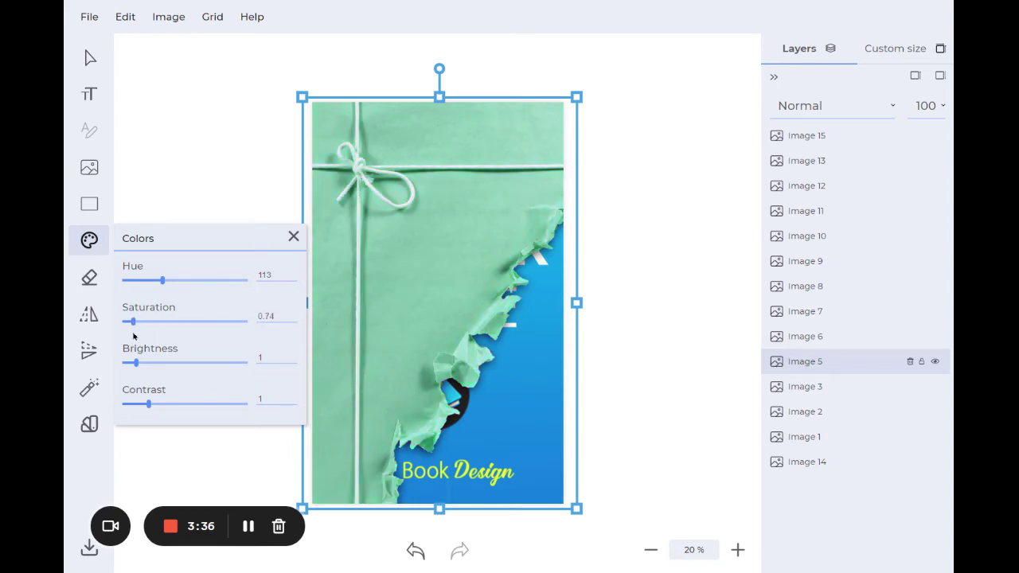
# Adjust the brightness and contrast of Image 5 and shift its hue to light blue.
pyautogui.moveTo(136, 362)
pyautogui.mouseDown()
pyautogui.moveTo(149, 365)
pyautogui.moveTo(135, 364)
pyautogui.mouseUp()
pyautogui.moveTo(149, 404)
pyautogui.mouseDown()
pyautogui.moveTo(171, 404)
pyautogui.moveTo(157, 404)
pyautogui.mouseUp()
pyautogui.moveTo(163, 280); pyautogui.dragTo(177, 295)
pyautogui.click(362, 331)
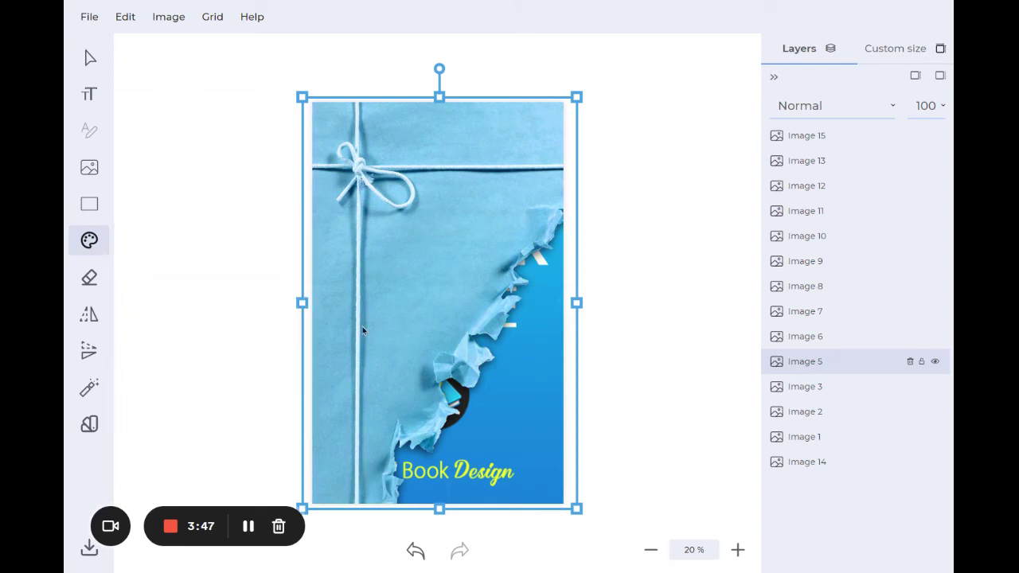
# Switch the tear effect by hiding Image 5 and showing Image 6.
pyautogui.click(817, 341)
pyautogui.click(832, 356)
pyautogui.click(935, 362)
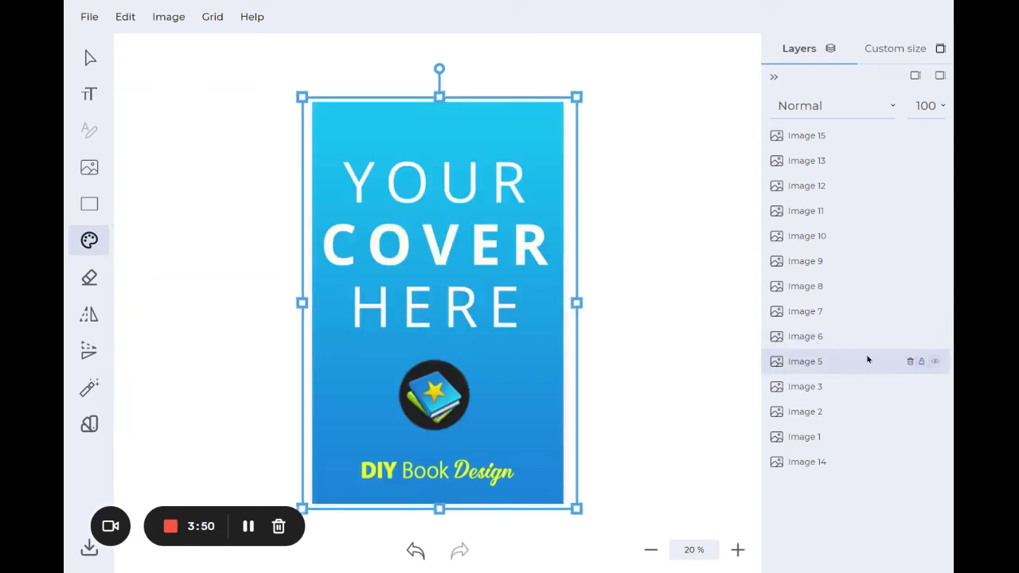
pyautogui.click(853, 342)
pyautogui.click(936, 337)
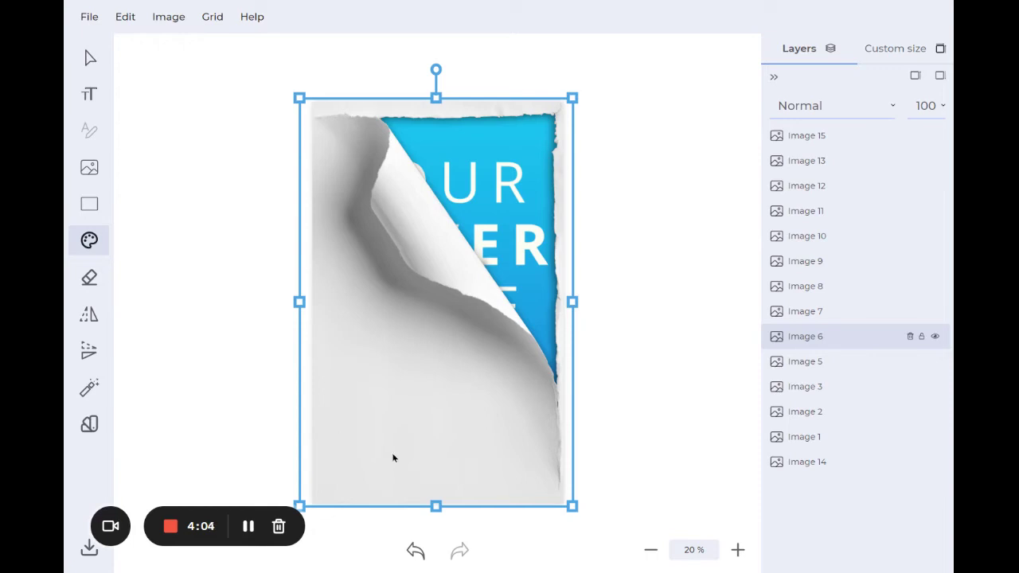
# Add an enlarged Roboto text reading "Type text here" and place it on the lower part of the torn page.
pyautogui.click(90, 97)
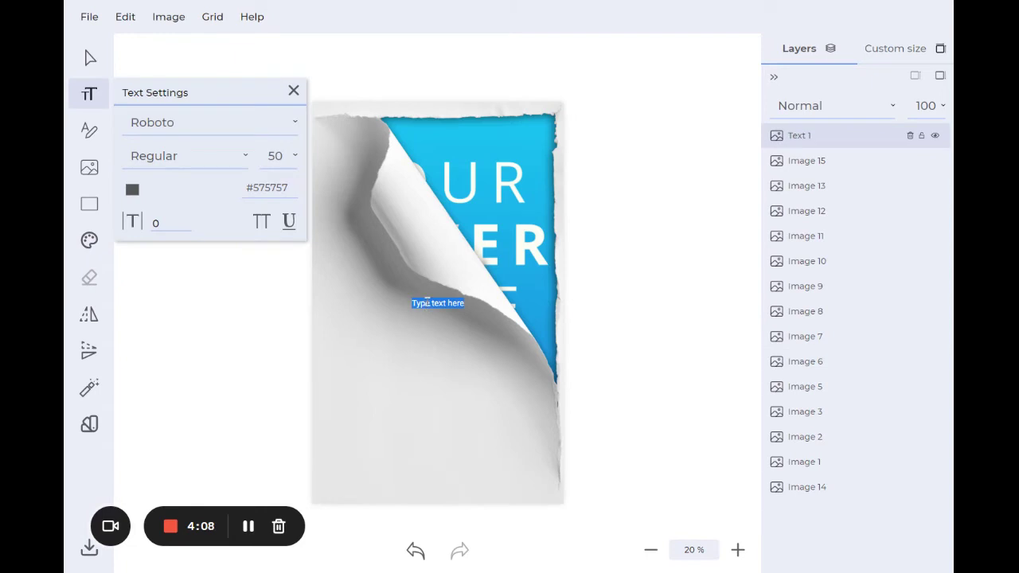
pyautogui.click(159, 122)
pyautogui.click(213, 132)
pyautogui.click(90, 58)
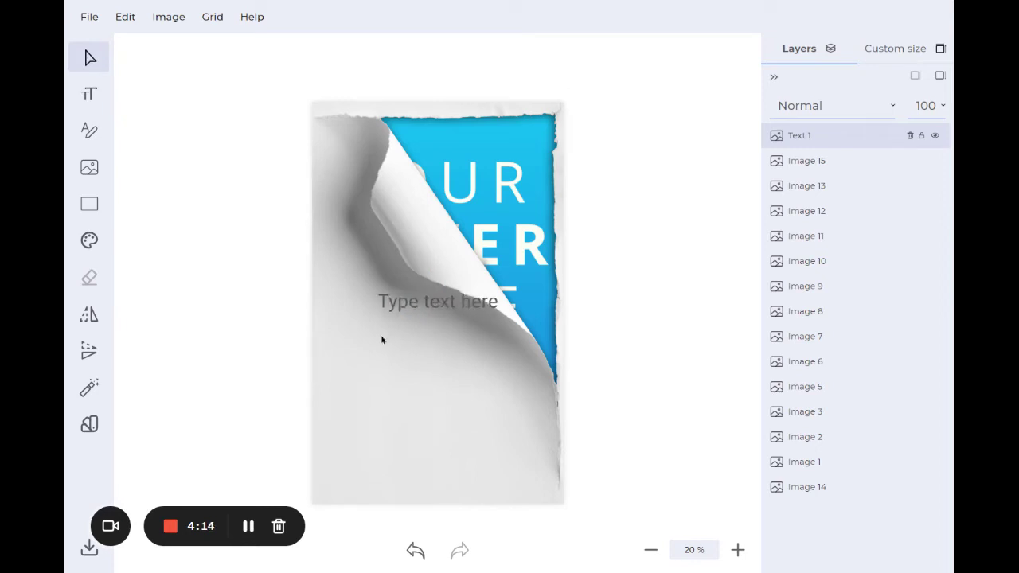
pyautogui.moveTo(413, 303); pyautogui.dragTo(391, 406)
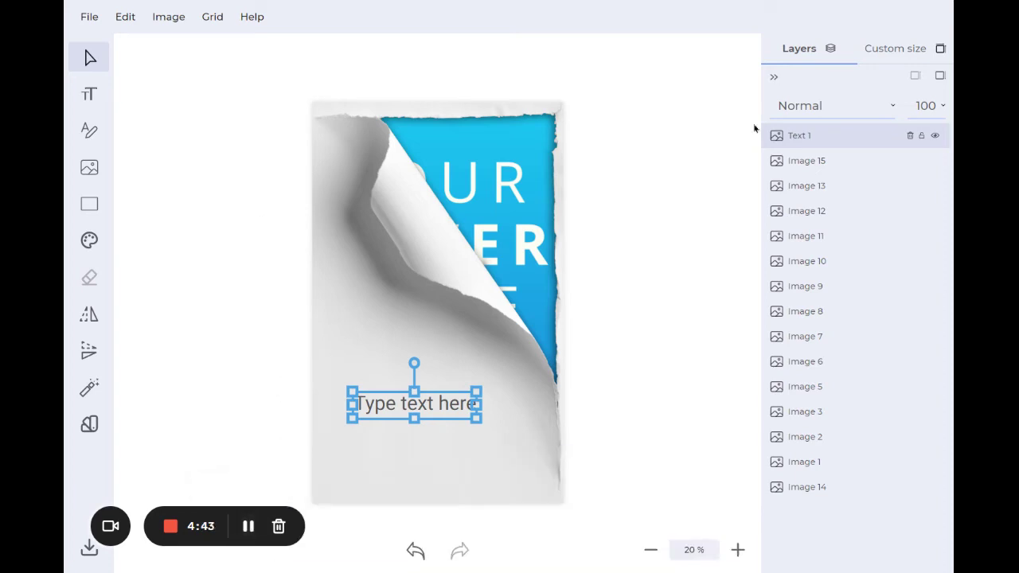
# Look through the custom canvas sizes and the blend modes available for the text layer.
pyautogui.click(895, 51)
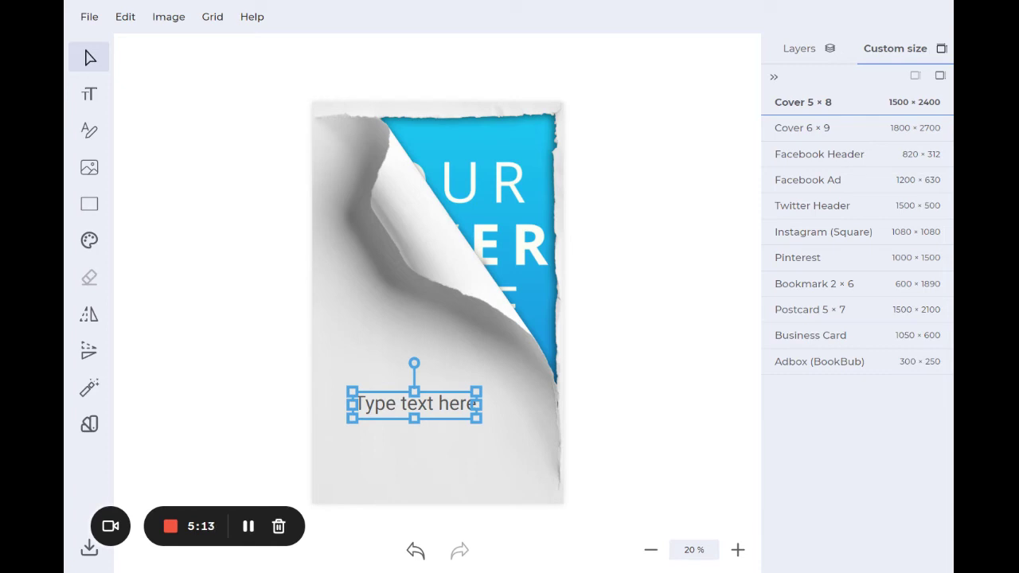
pyautogui.click(786, 50)
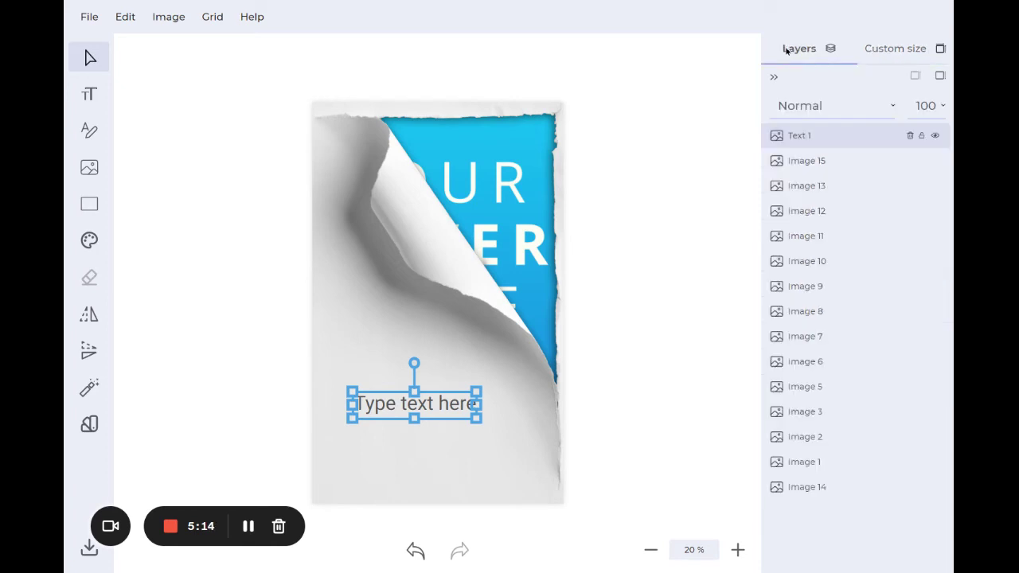
pyautogui.click(825, 107)
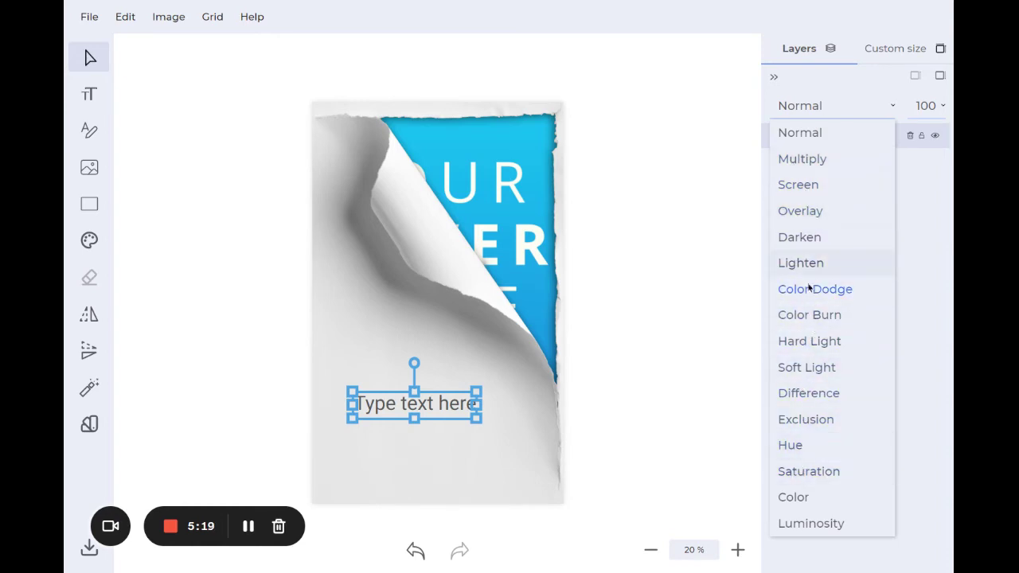
pyautogui.click(439, 266)
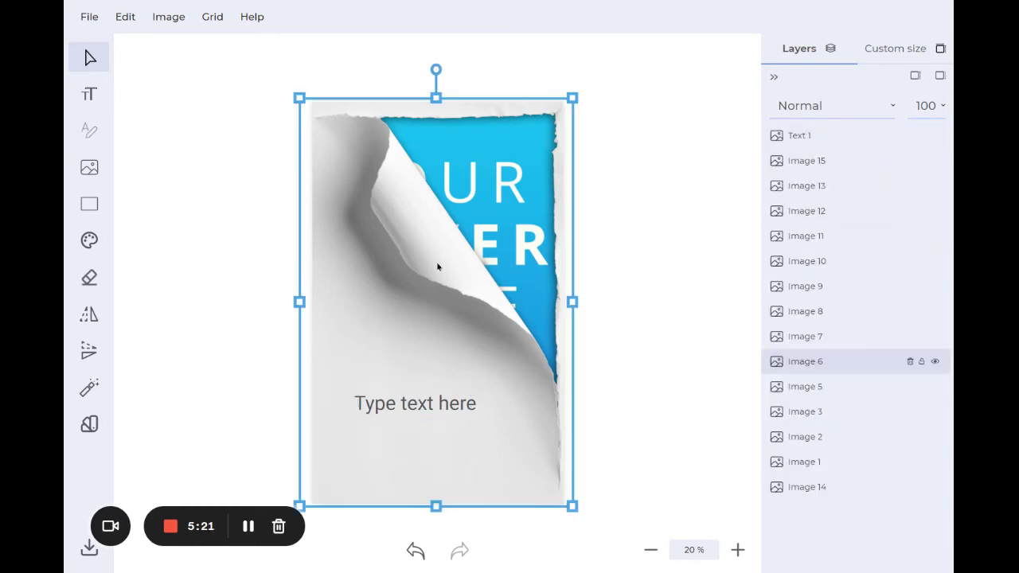
# Try the Lighten and Color Dodge blend modes on Image 6, then set it to Color Burn.
pyautogui.click(847, 104)
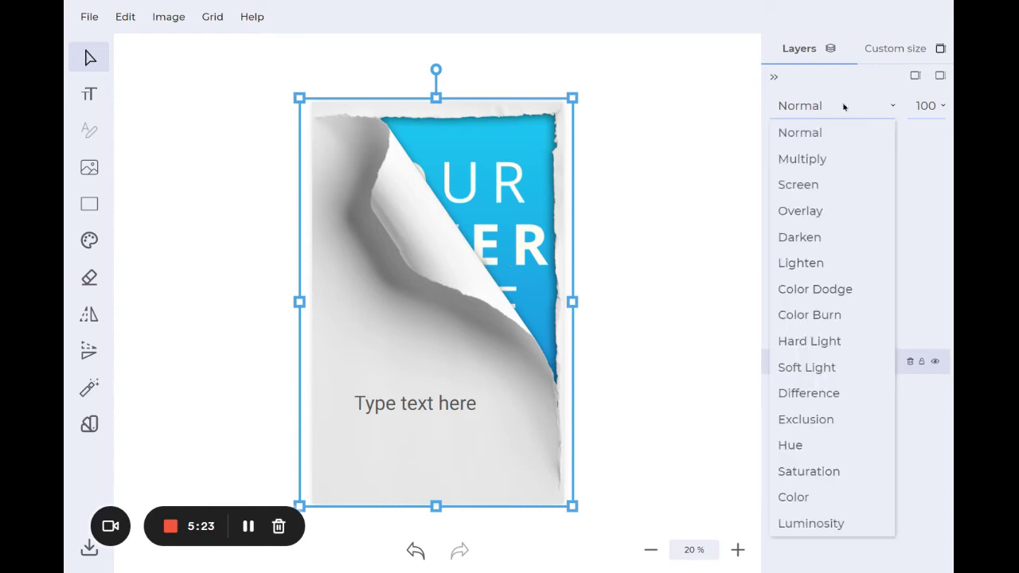
pyautogui.click(810, 262)
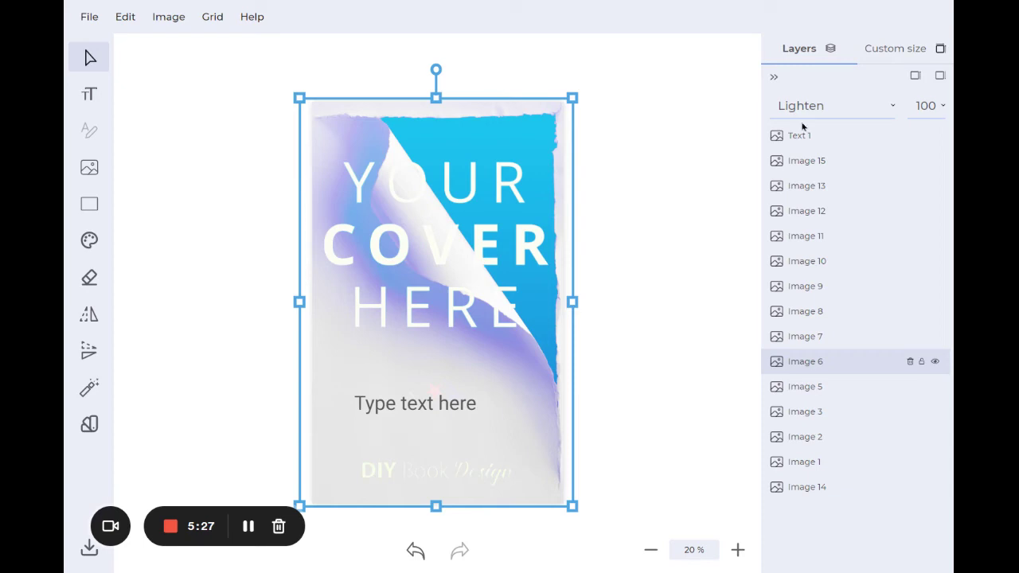
pyautogui.click(821, 105)
pyautogui.click(821, 291)
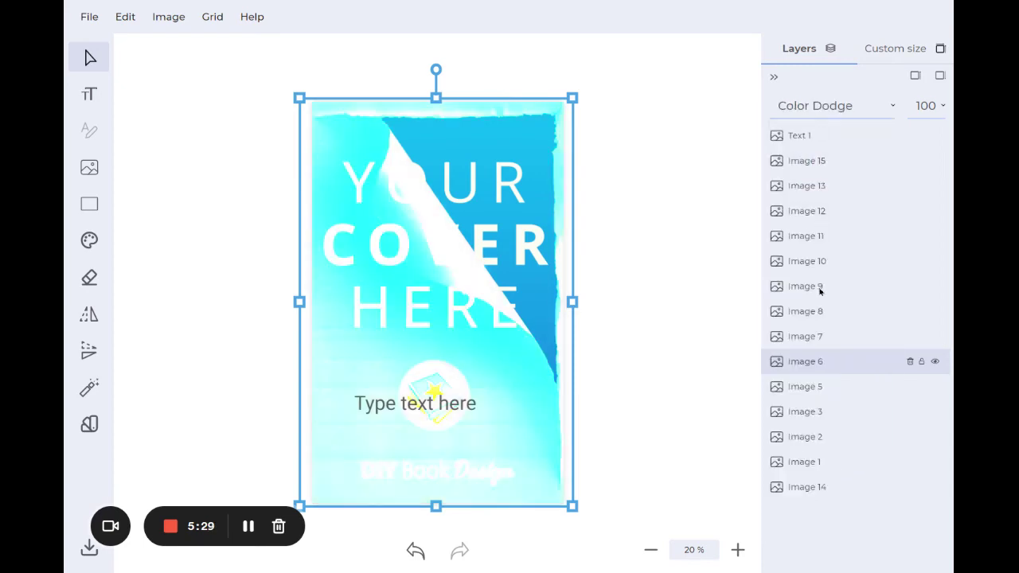
pyautogui.click(807, 112)
pyautogui.click(816, 316)
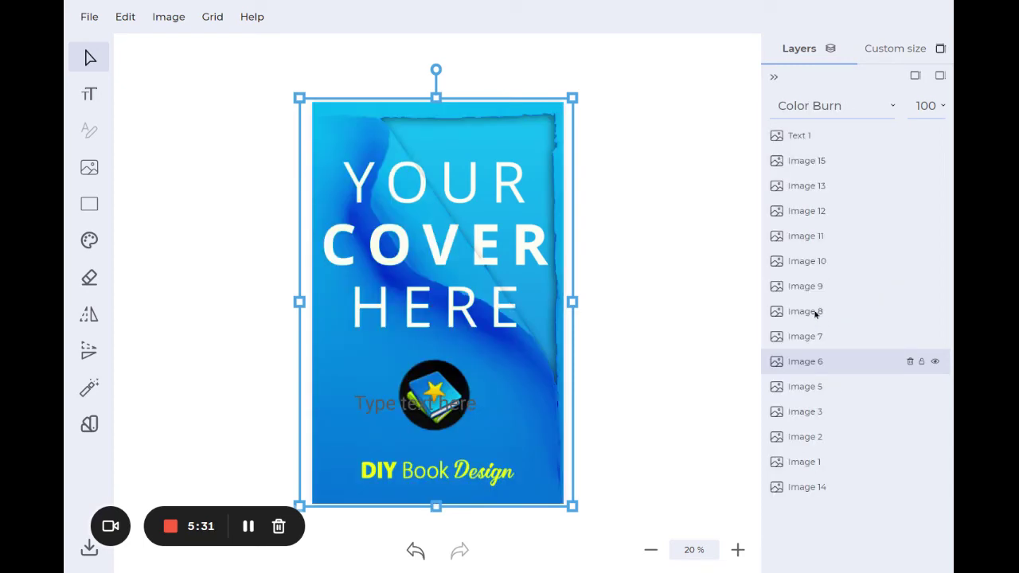
pyautogui.click(834, 110)
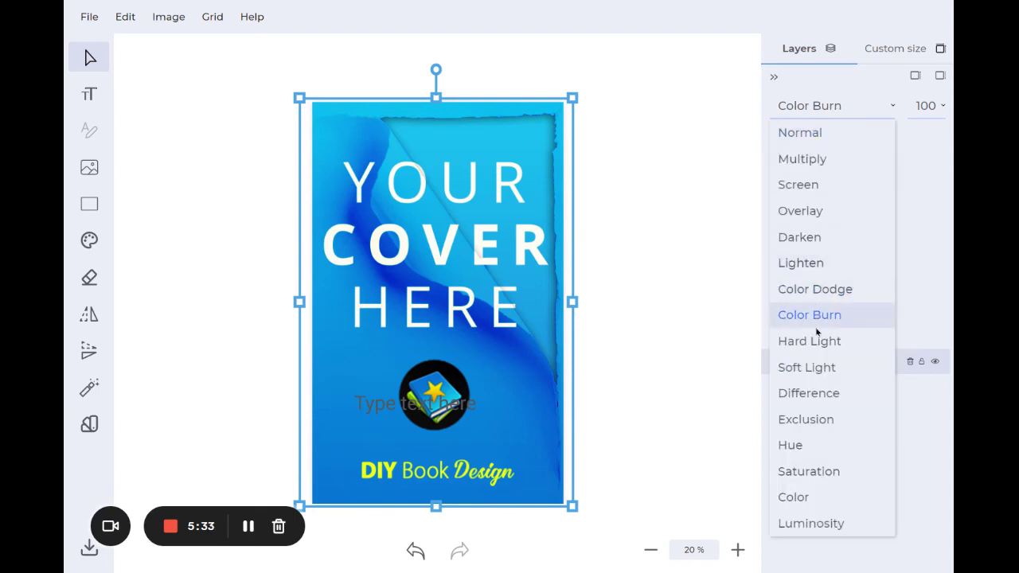
pyautogui.click(816, 317)
pyautogui.click(822, 110)
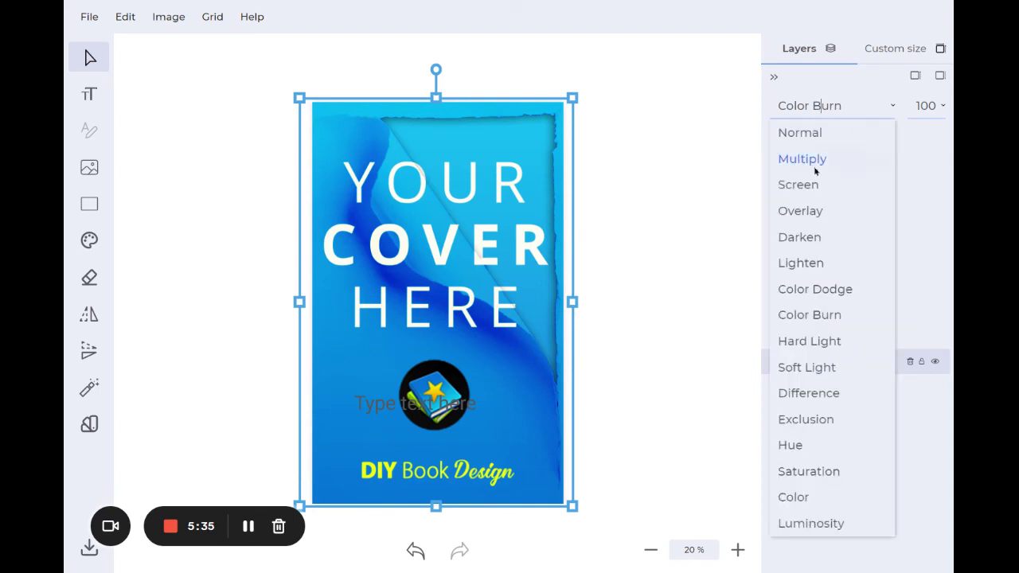
pyautogui.click(826, 316)
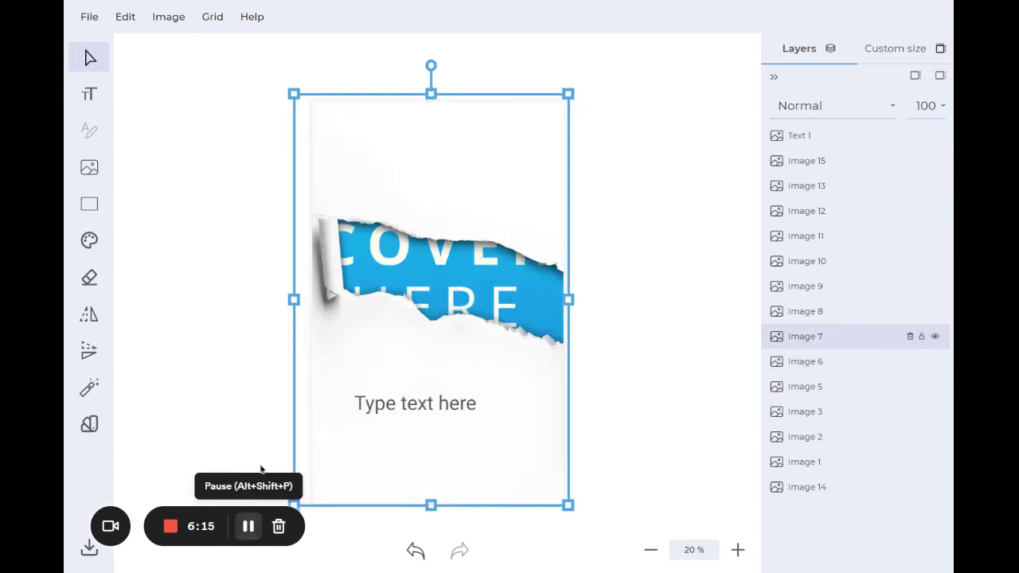
# Delete the "Type text here" text and move the Image 7 tear slightly down and to the right.
pyautogui.click(418, 407)
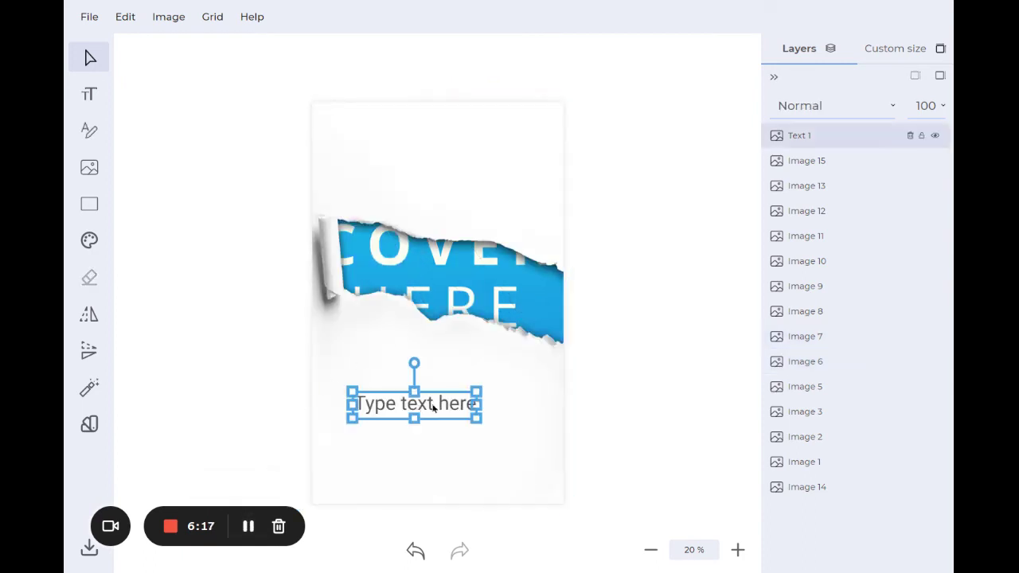
pyautogui.press('Delete')
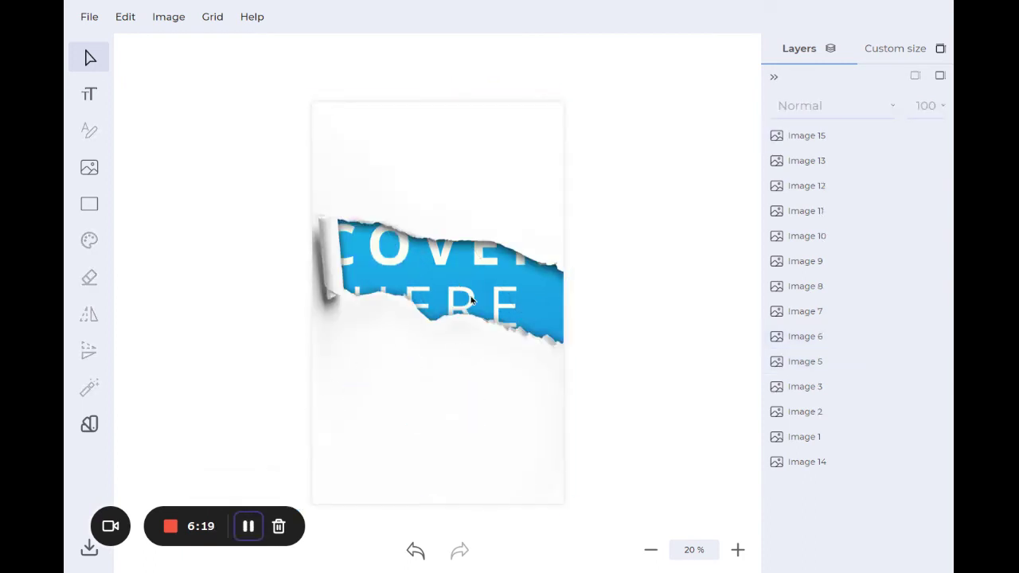
pyautogui.click(460, 356)
pyautogui.moveTo(460, 356)
pyautogui.mouseDown()
pyautogui.moveTo(459, 427)
pyautogui.moveTo(473, 357)
pyautogui.moveTo(471, 366)
pyautogui.mouseUp()
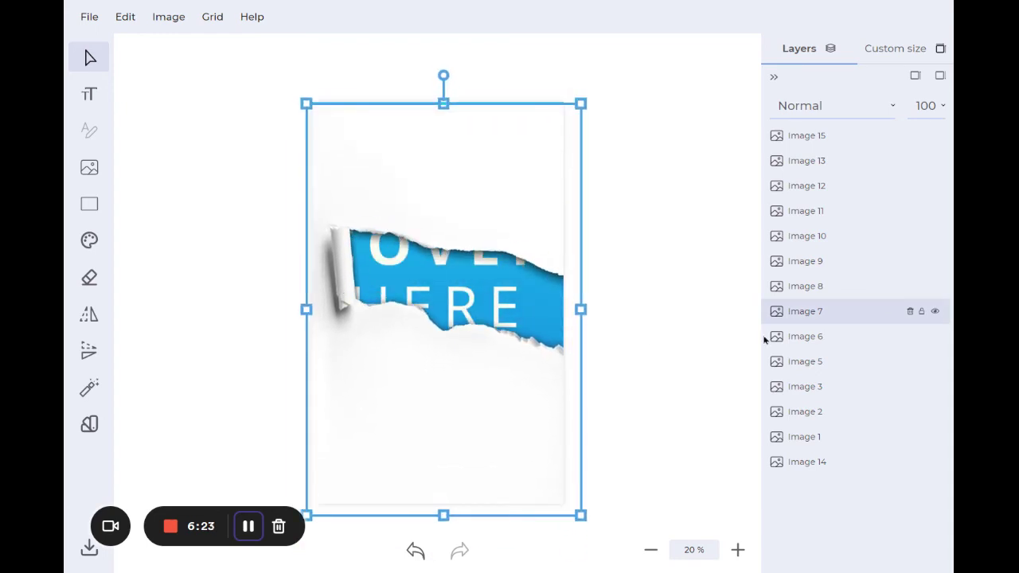
# Replace the Image 7 tear with Image 8 by toggling their visibility, and nudge Image 8 slightly.
pyautogui.click(935, 311)
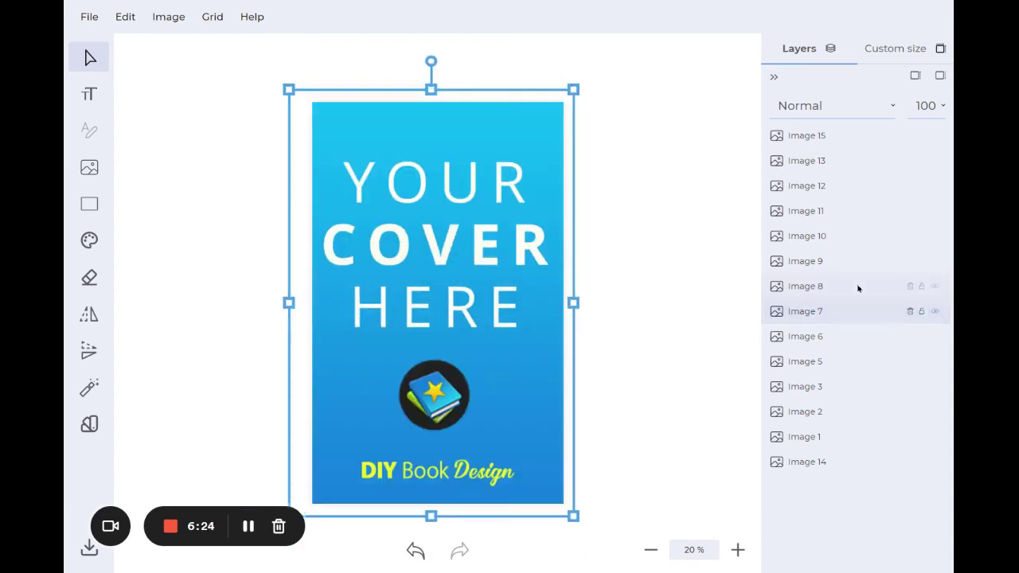
pyautogui.click(941, 289)
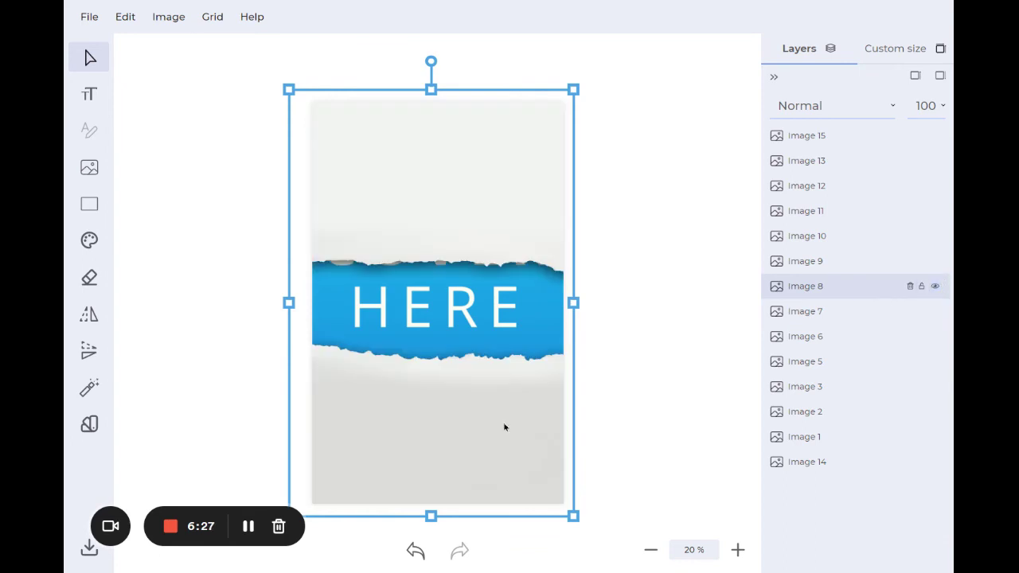
pyautogui.moveTo(497, 440)
pyautogui.mouseDown()
pyautogui.moveTo(500, 350)
pyautogui.moveTo(501, 439)
pyautogui.mouseUp()
# Switch the tear effect by hiding Image 8 and showing Image 9.
pyautogui.click(936, 288)
pyautogui.click(851, 261)
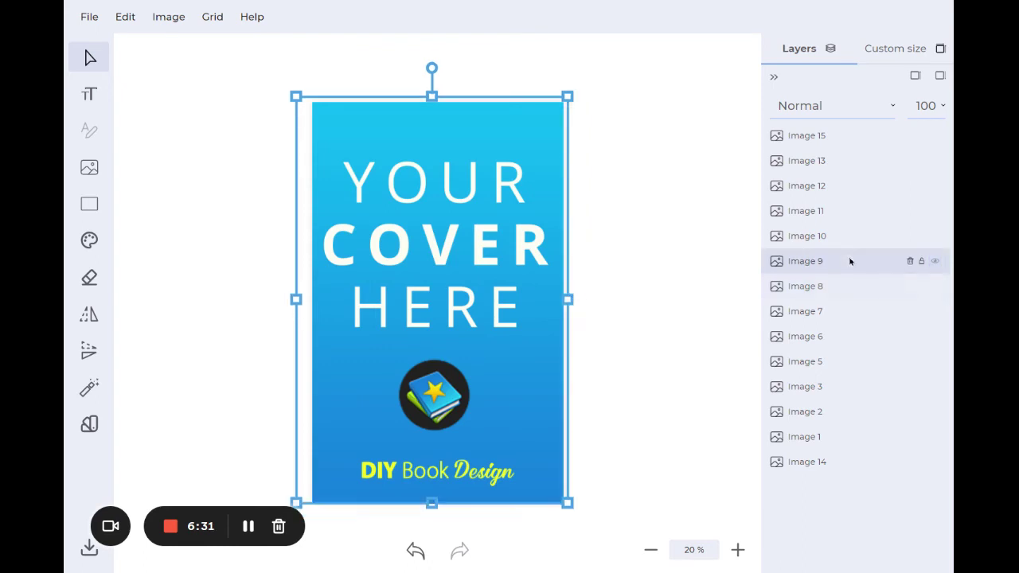
pyautogui.click(937, 261)
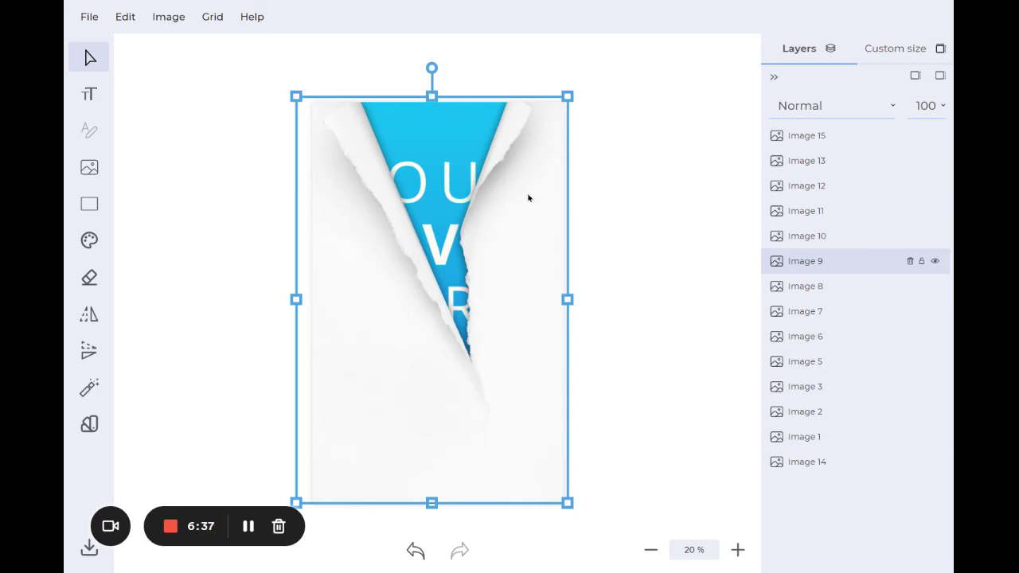
# Hide Image 9, show Image 10, and move Image 10 slightly up and to the left.
pyautogui.click(936, 263)
pyautogui.click(881, 239)
pyautogui.click(936, 236)
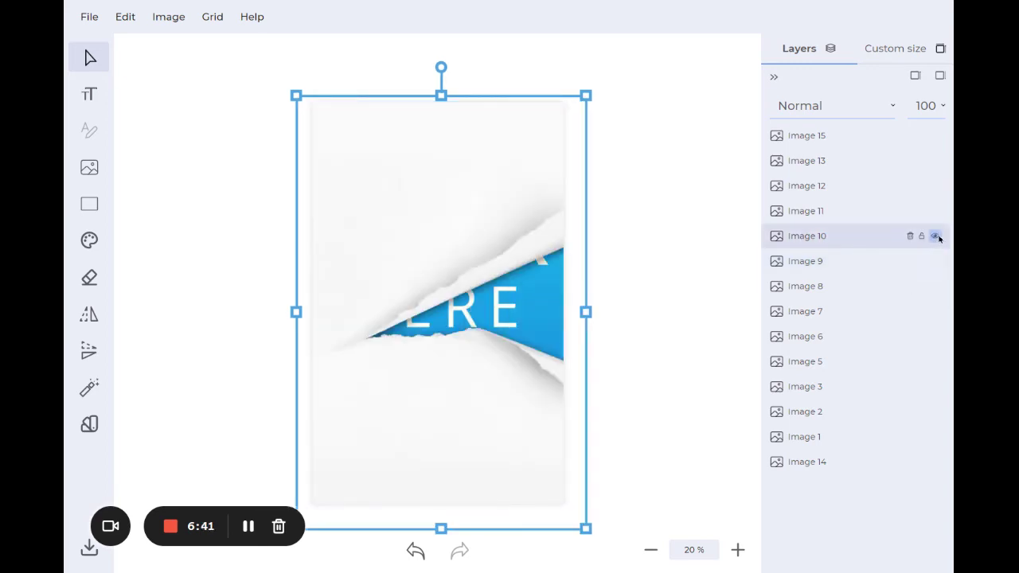
pyautogui.moveTo(480, 428); pyautogui.dragTo(475, 417)
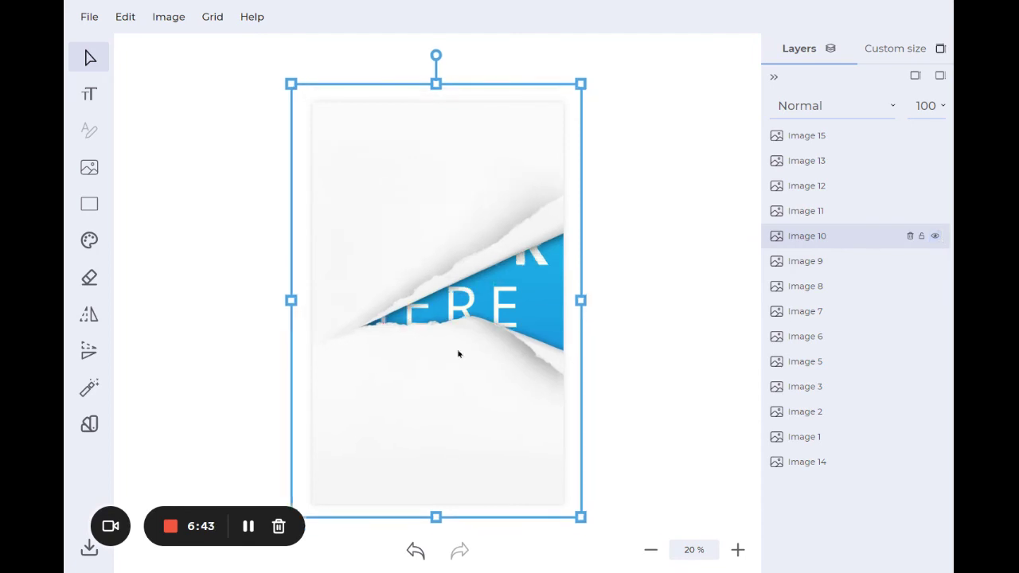
# Stretch Image 10 taller than the page, then move its tear down over the book logo and rotate it counterclockwise.
pyautogui.moveTo(437, 84); pyautogui.dragTo(447, 0)
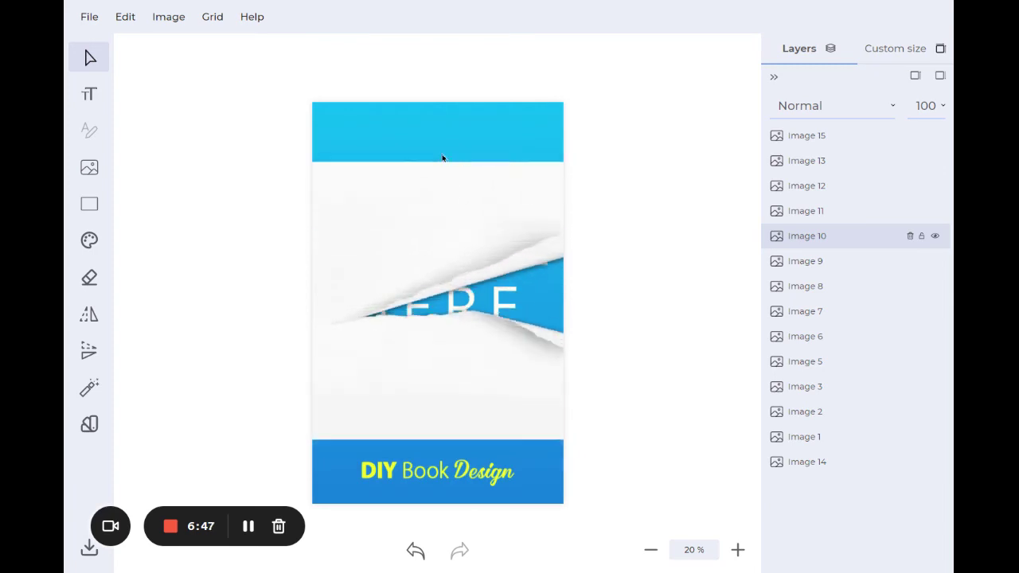
pyautogui.click(433, 49)
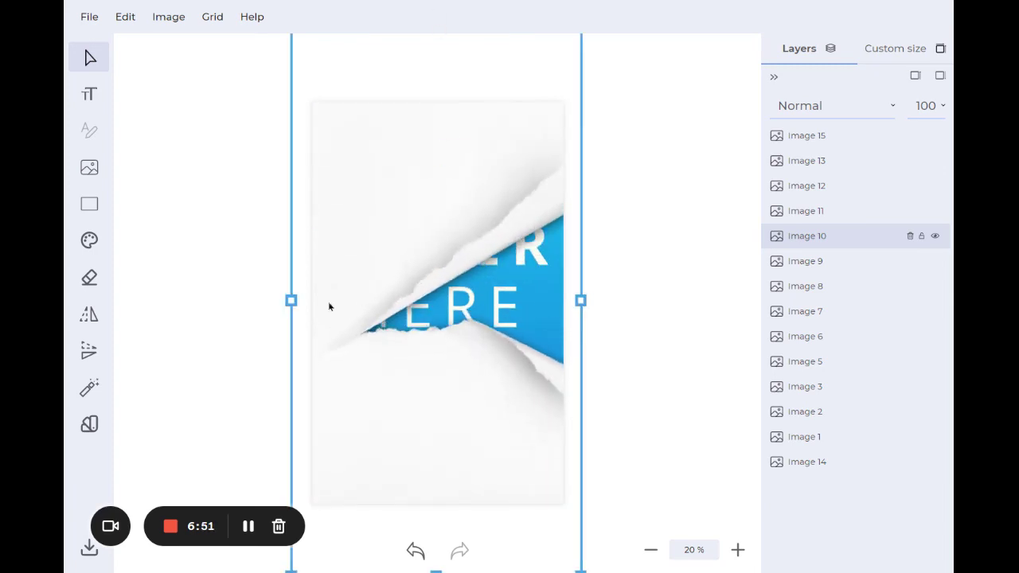
pyautogui.click(545, 312)
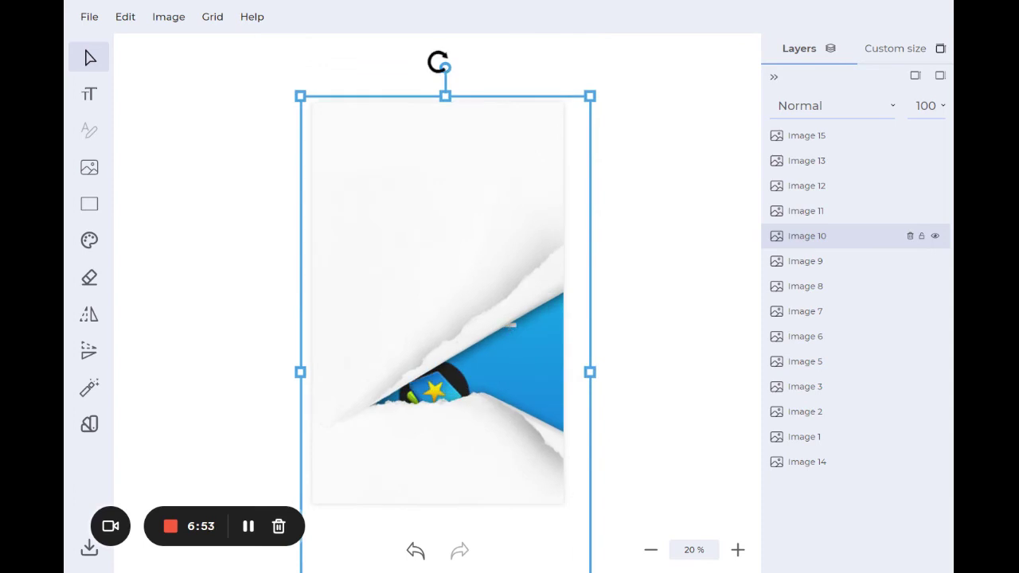
pyautogui.moveTo(439, 61); pyautogui.dragTo(393, 86)
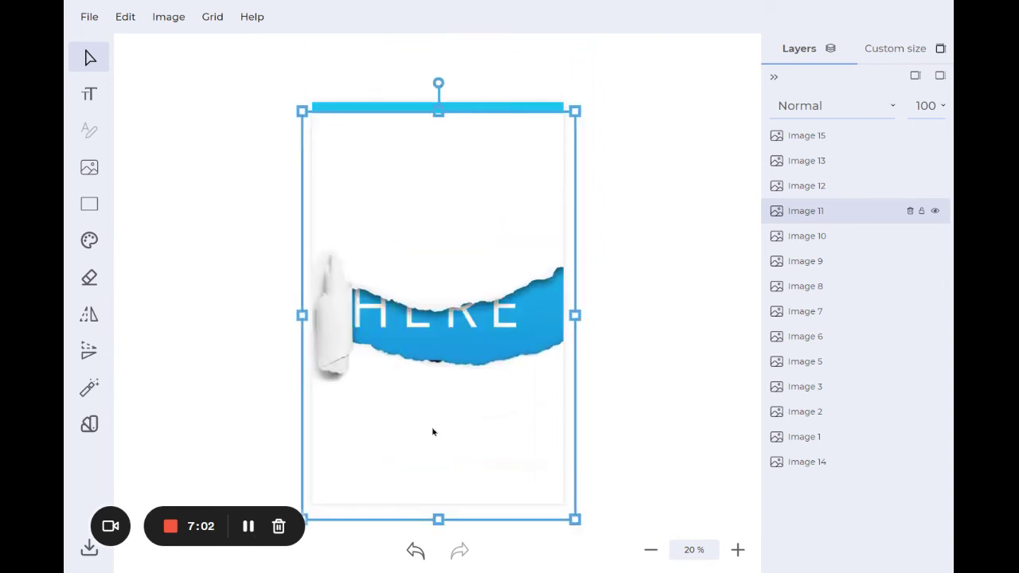
# Hide Image 11, then show the Image 12 and Image 13 tear effects one at a time, hiding Image 12 before Image 13.
pyautogui.click(935, 211)
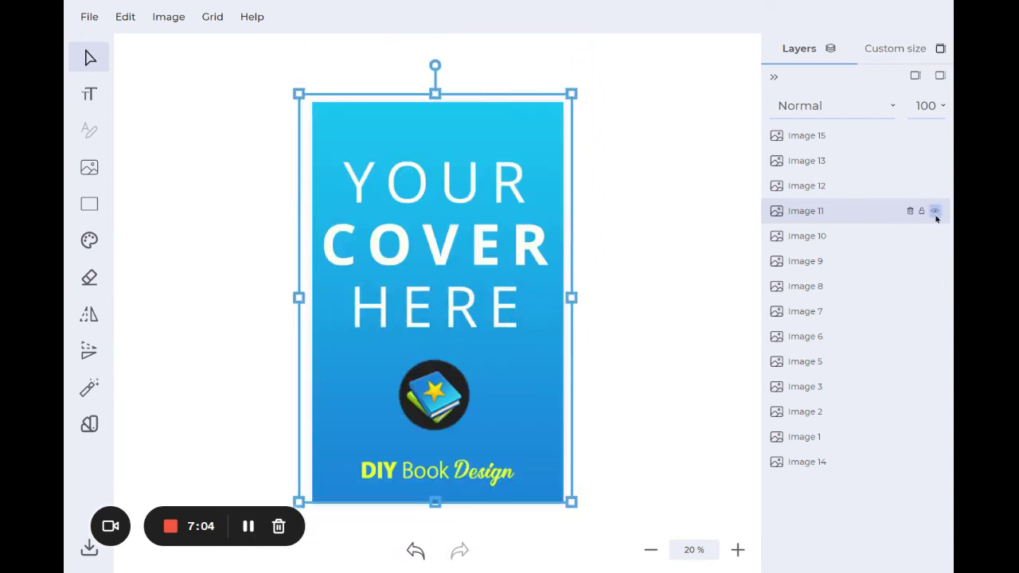
pyautogui.click(935, 186)
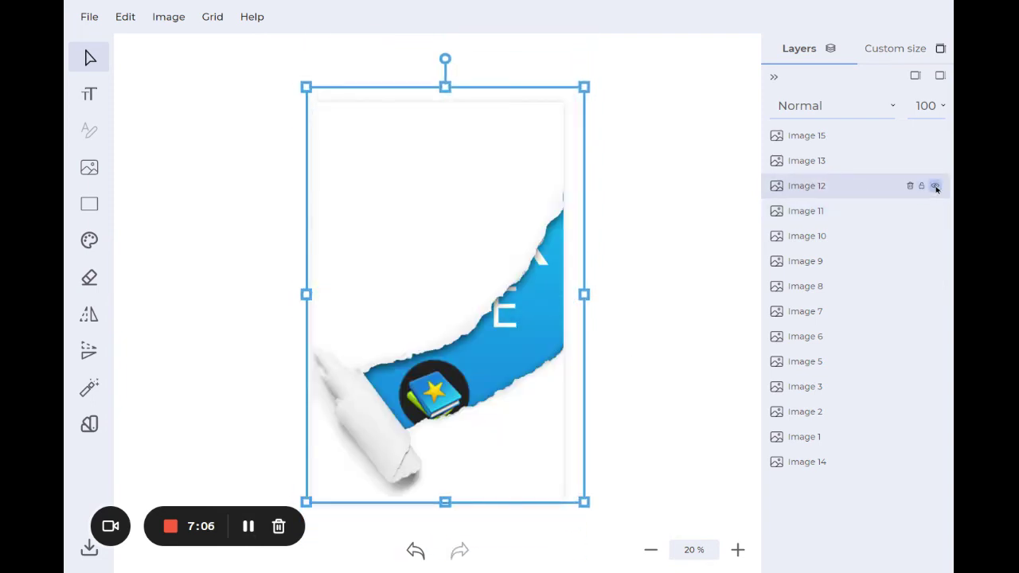
pyautogui.click(936, 185)
pyautogui.click(862, 161)
pyautogui.click(936, 160)
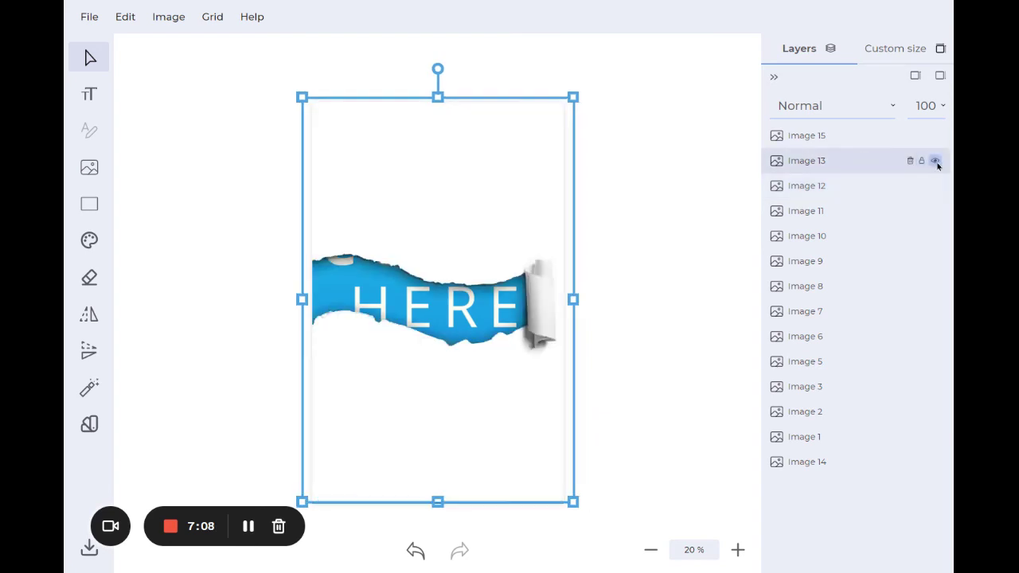
pyautogui.click(248, 526)
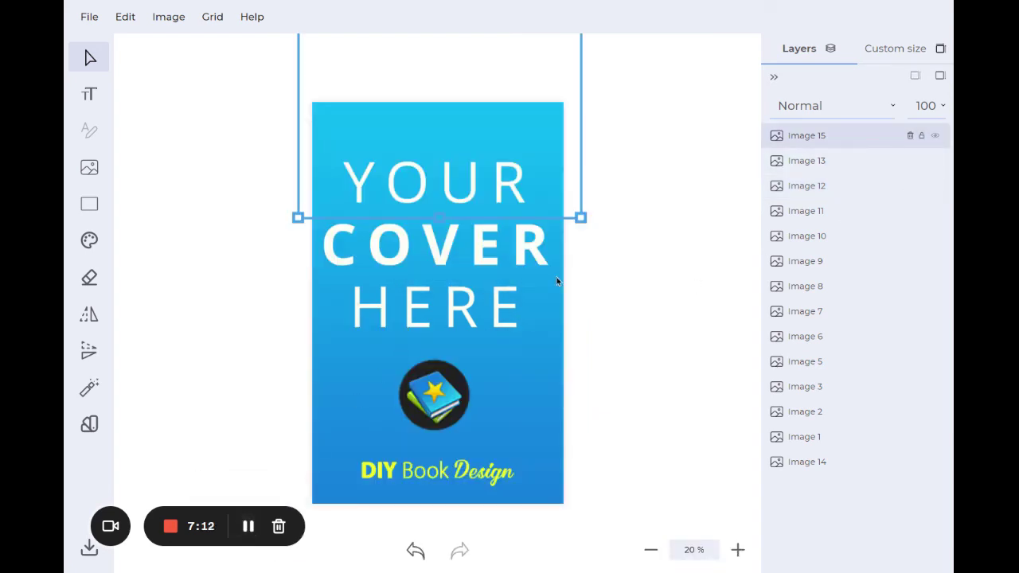
# Make the rotated Image 10 tear visible again and move it slightly up over the cover.
pyautogui.click(795, 236)
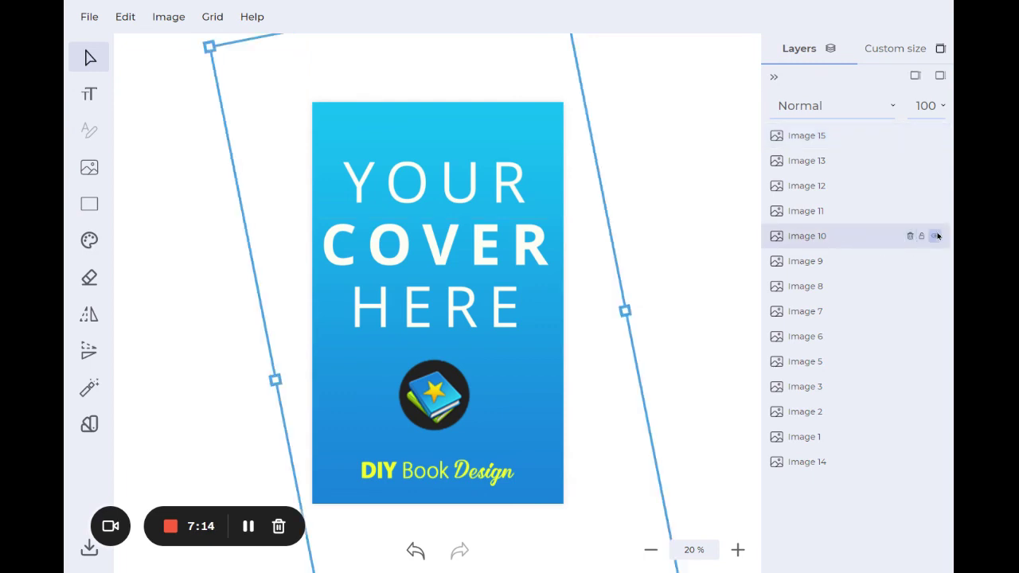
pyautogui.click(935, 237)
pyautogui.moveTo(499, 421); pyautogui.dragTo(495, 388)
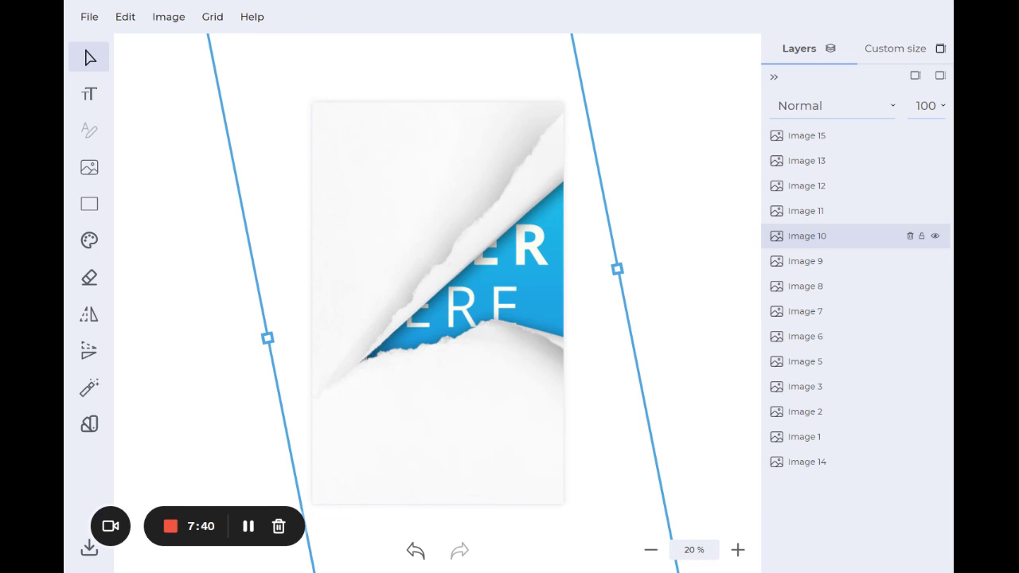
pyautogui.click(249, 527)
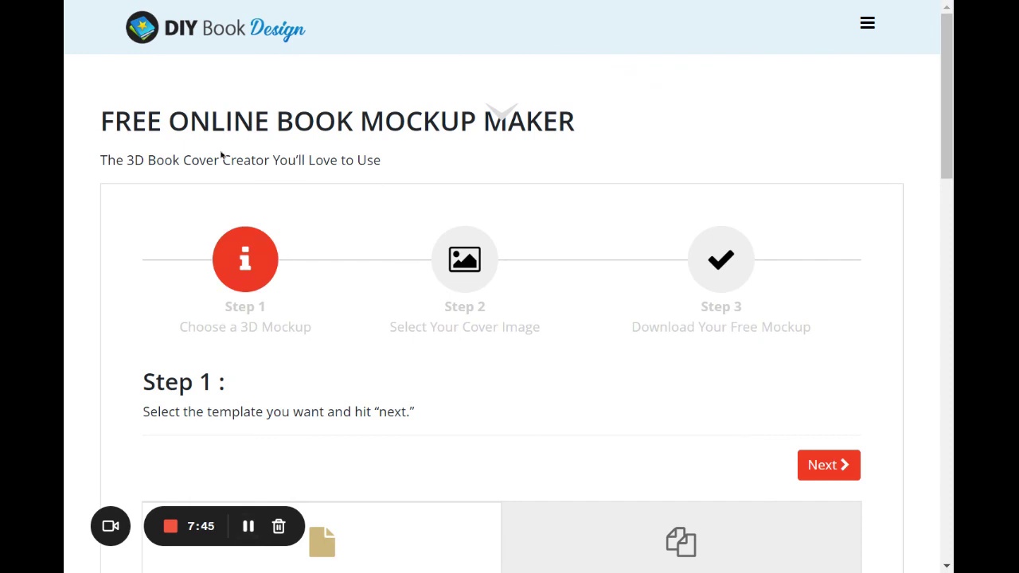
# Switch to the DIY Book Design mockup maker page and look through its single and composite 3D mockup templates.
pyautogui.scroll(-7, 412, 164)
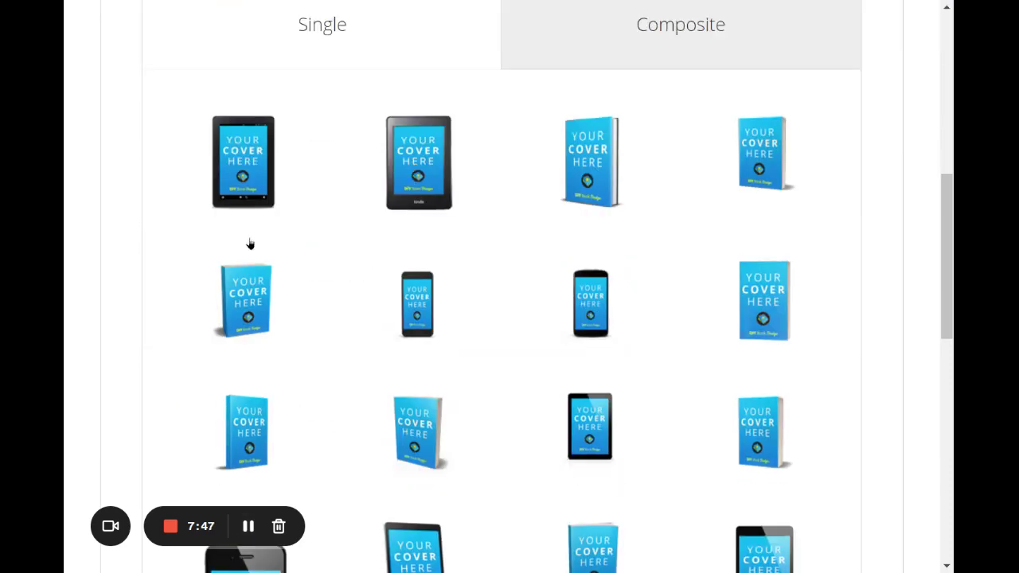
pyautogui.click(665, 58)
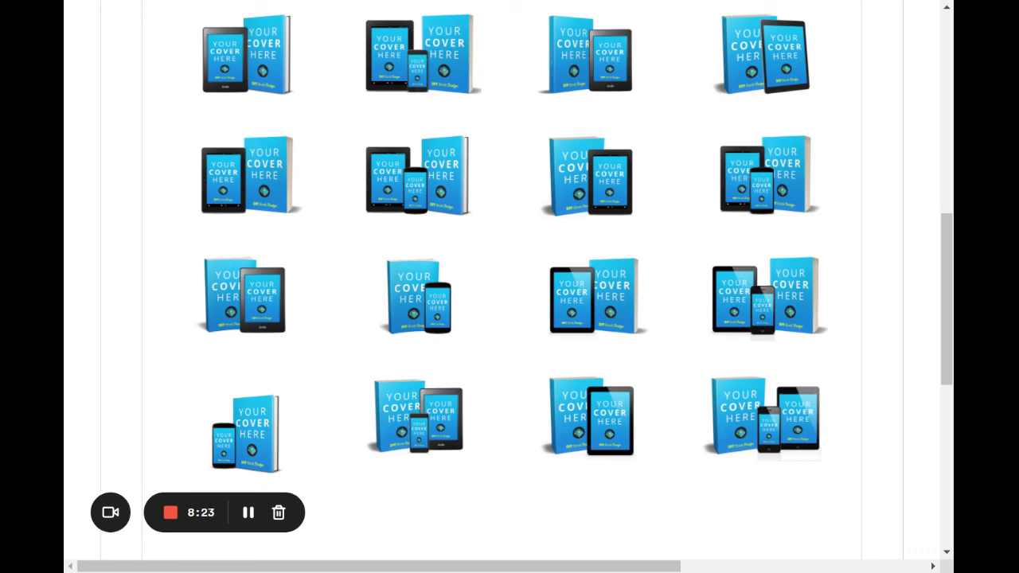
pyautogui.scroll(4, 277, 3)
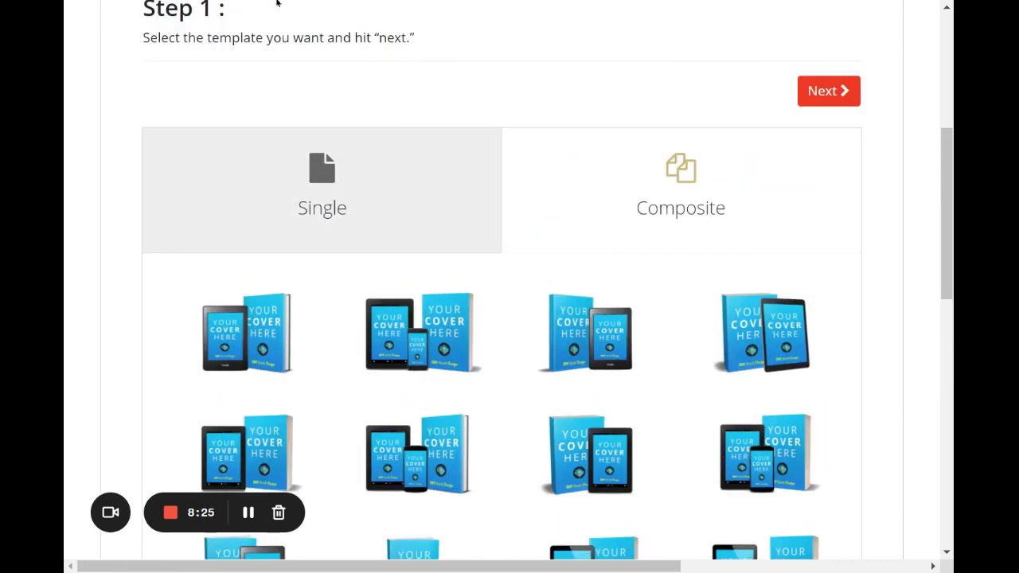